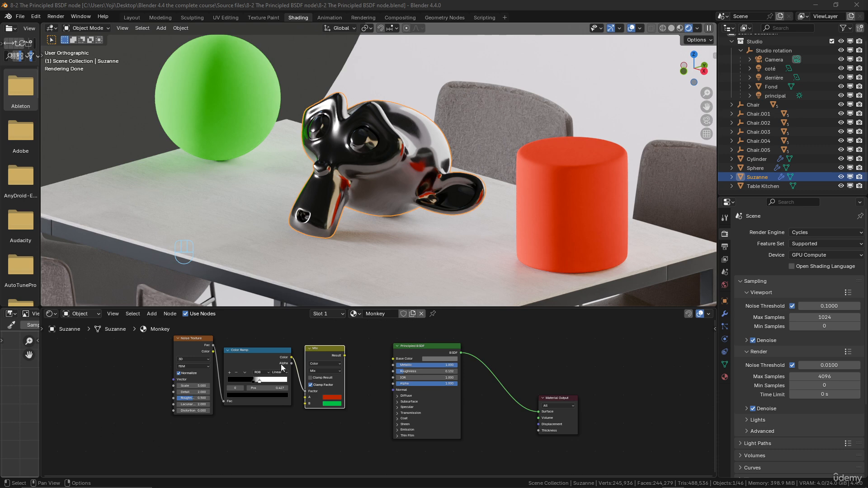
Change the base color of Suzanne's Principled BSDF from grey to a dark brown.
{"action": "scroll", "coordinate": [286, 370], "scroll_direction": "down", "scroll_amount": 1}
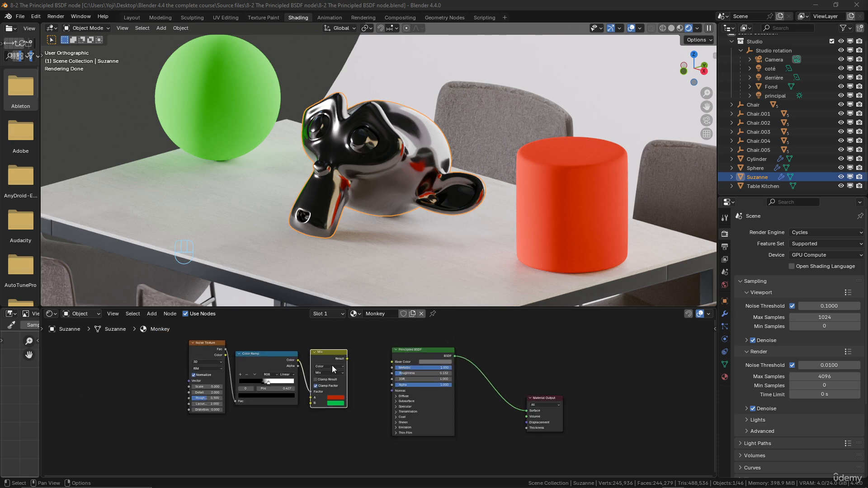
{"action": "scroll", "coordinate": [332, 365], "scroll_direction": "up", "scroll_amount": 4}
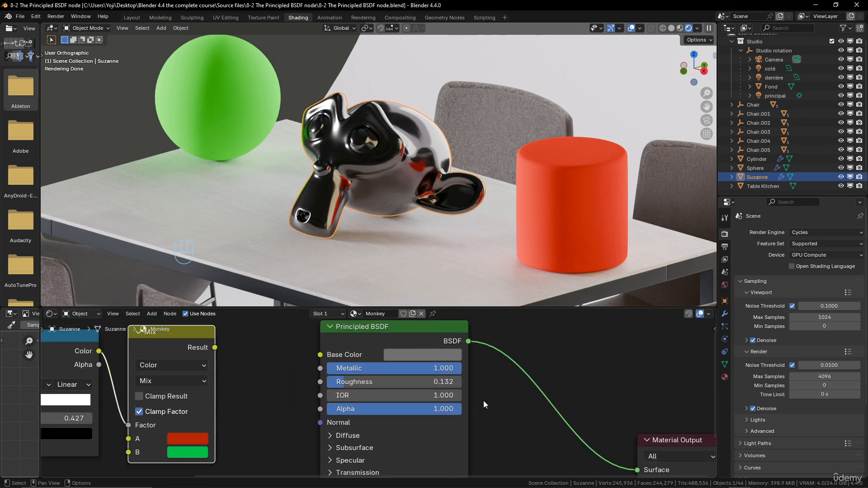
{"action": "middle_click_drag", "start_coordinate": [484, 401], "coordinate": [470, 410]}
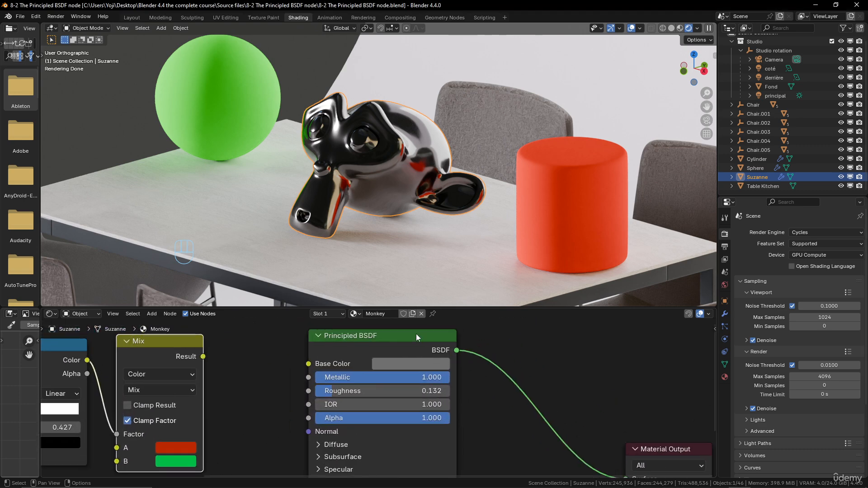
{"action": "left_click", "coordinate": [416, 367]}
{"action": "left_click_drag", "start_coordinate": [427, 216], "coordinate": [415, 229]}
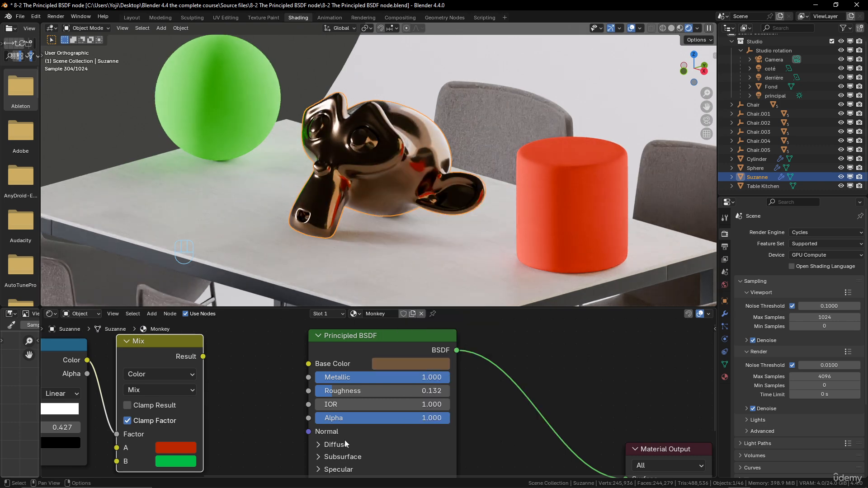
Set the monkey material's Metallic to 0, Roughness to about 0.482 and IOR to 1.5.
{"action": "left_click_drag", "start_coordinate": [421, 379], "coordinate": [354, 390]}
{"action": "left_click", "coordinate": [350, 405]}
{"action": "type", "text": "1."}
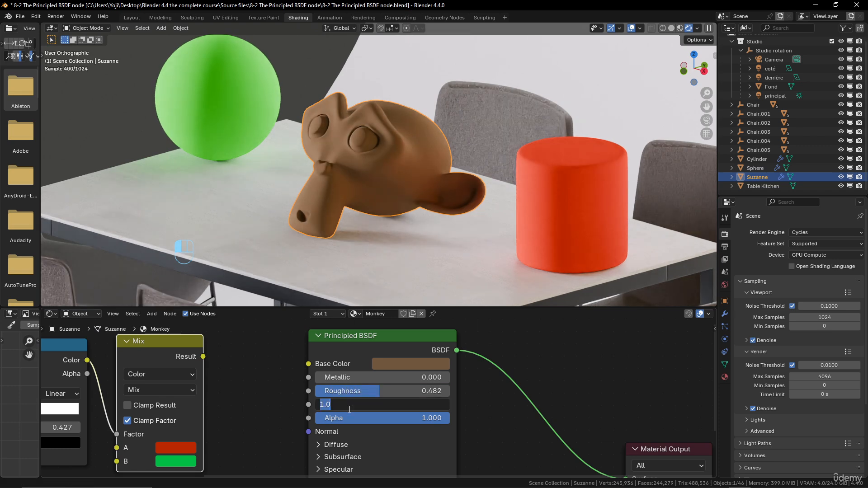
{"action": "type", "text": "5"}
{"action": "key", "text": "Return"}
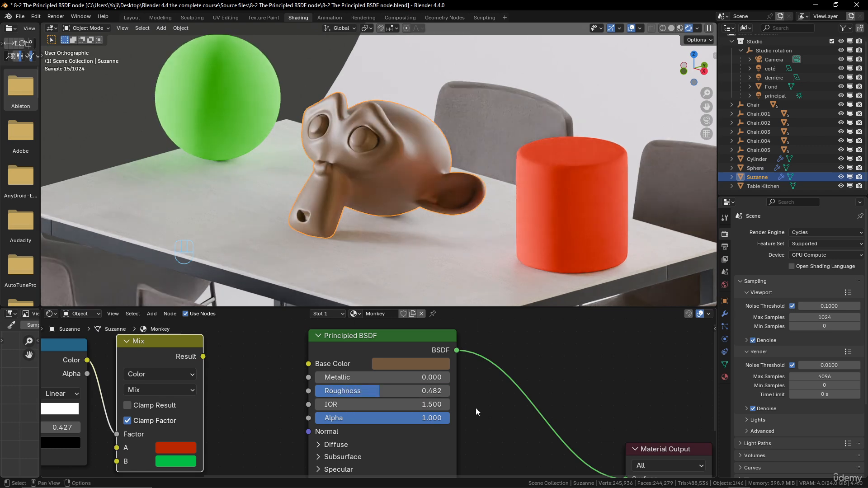
Raise the monkey material's Roughness to about 0.745 and change its base color to a bright peach skin tone at full value.
{"action": "left_click_drag", "start_coordinate": [380, 391], "coordinate": [415, 391]}
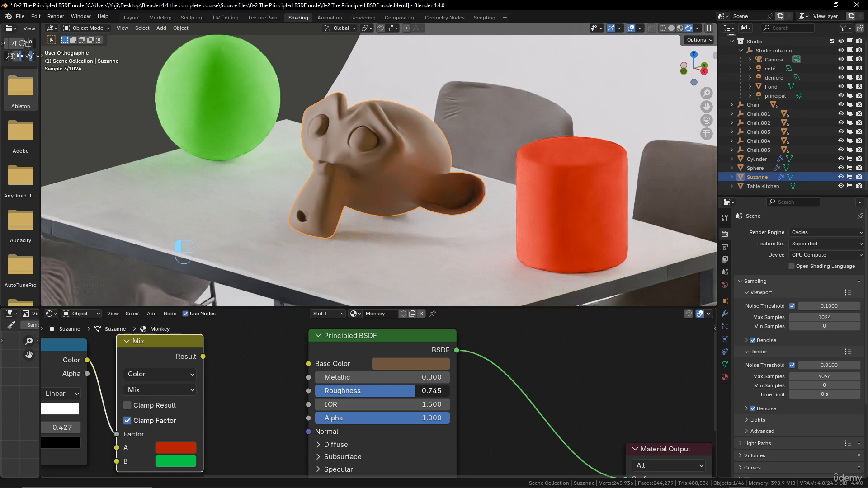
{"action": "left_click", "coordinate": [411, 365]}
{"action": "left_click_drag", "start_coordinate": [411, 227], "coordinate": [417, 220]}
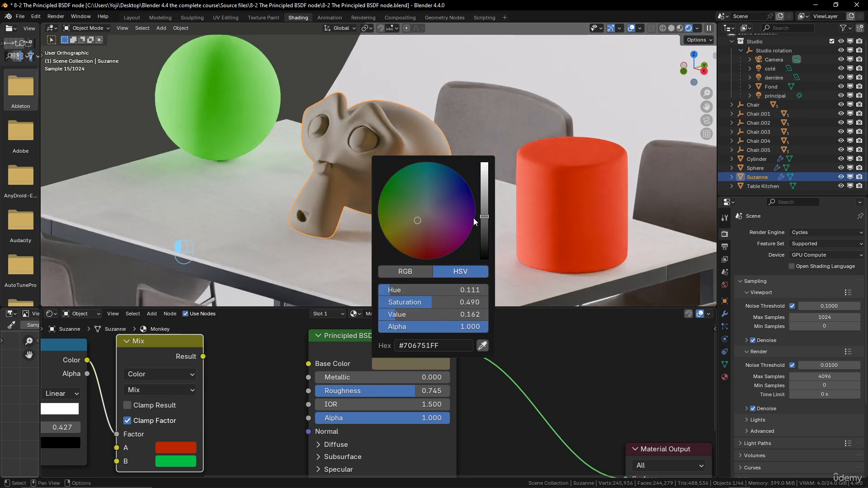
{"action": "left_click_drag", "start_coordinate": [484, 216], "coordinate": [484, 163]}
{"action": "mouse_move", "coordinate": [417, 220]}
{"action": "left_mouse_down"}
{"action": "mouse_move", "coordinate": [409, 231]}
{"action": "mouse_move", "coordinate": [419, 232]}
{"action": "left_mouse_up"}
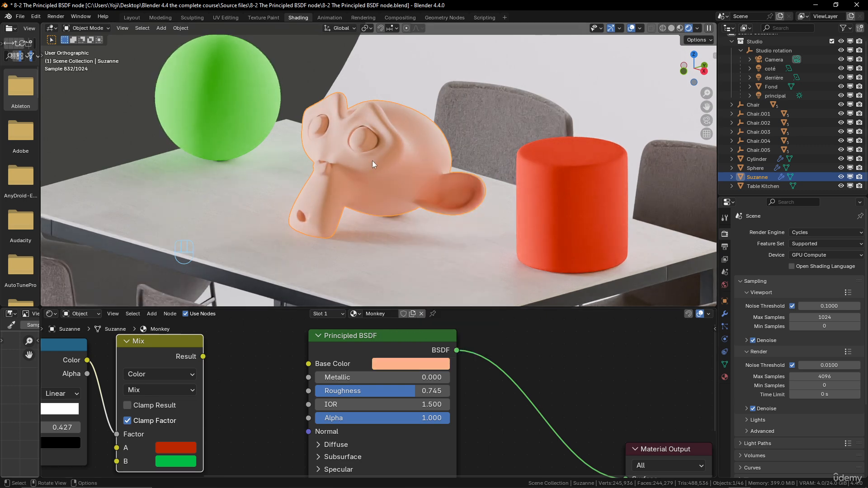
Set the IOR of the monkey's Principled BSDF to 1.2.
{"action": "left_click", "coordinate": [421, 404]}
{"action": "type", "text": "1.2"}
{"action": "key", "text": "Return"}
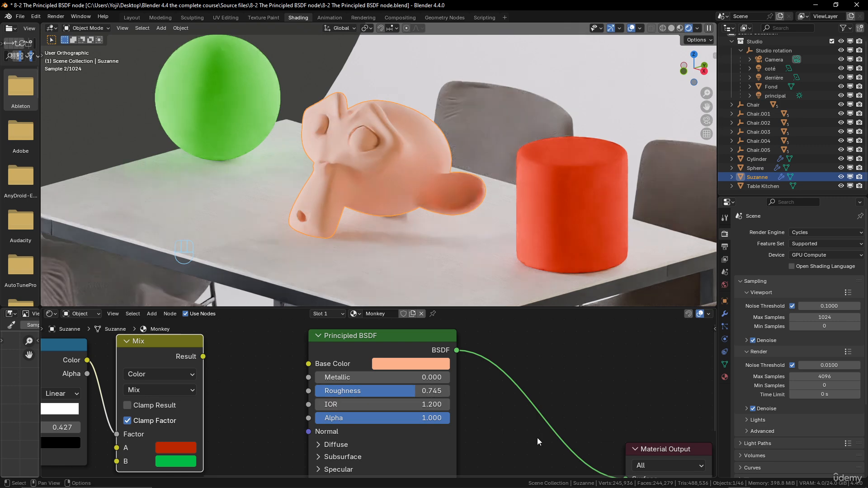
Rename Suzanne's Monkey material as "Monkey skin".
{"action": "middle_click_drag", "start_coordinate": [396, 186], "coordinate": [413, 178]}
{"action": "scroll", "coordinate": [407, 187], "scroll_direction": "up", "scroll_amount": 4}
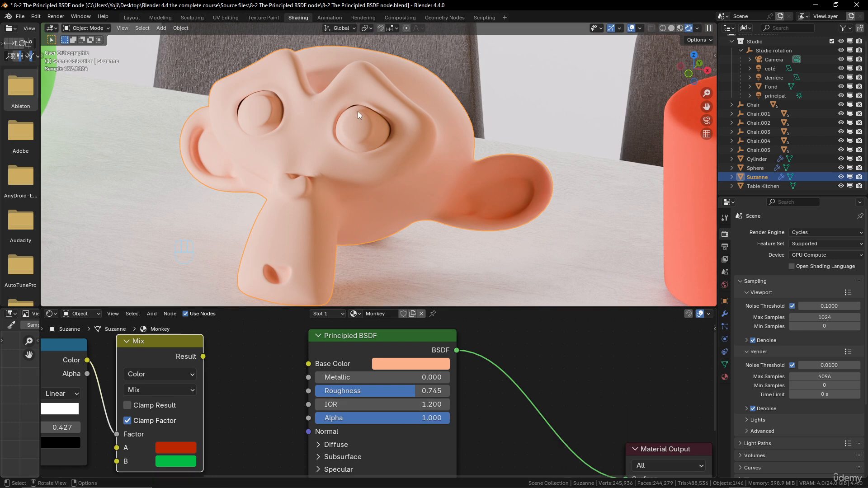
{"action": "scroll", "coordinate": [427, 145], "scroll_direction": "down", "scroll_amount": 4}
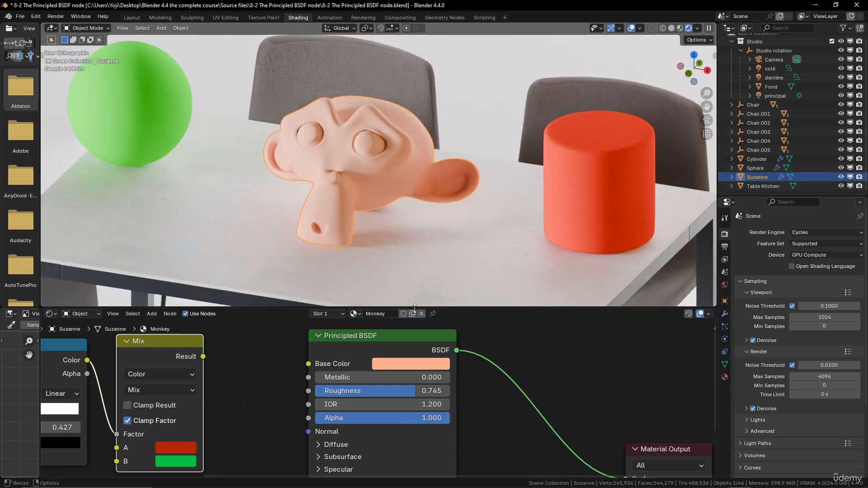
{"action": "left_click", "coordinate": [388, 313]}
{"action": "type", "text": "skin"}
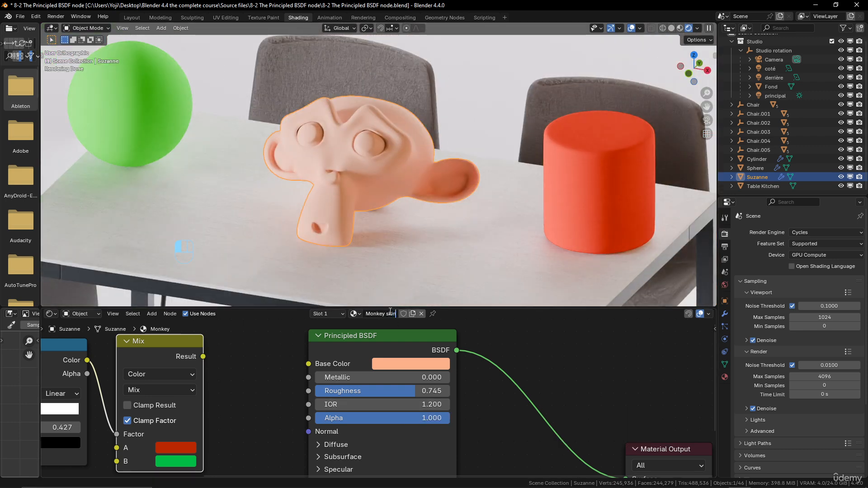
{"action": "key", "text": "Return"}
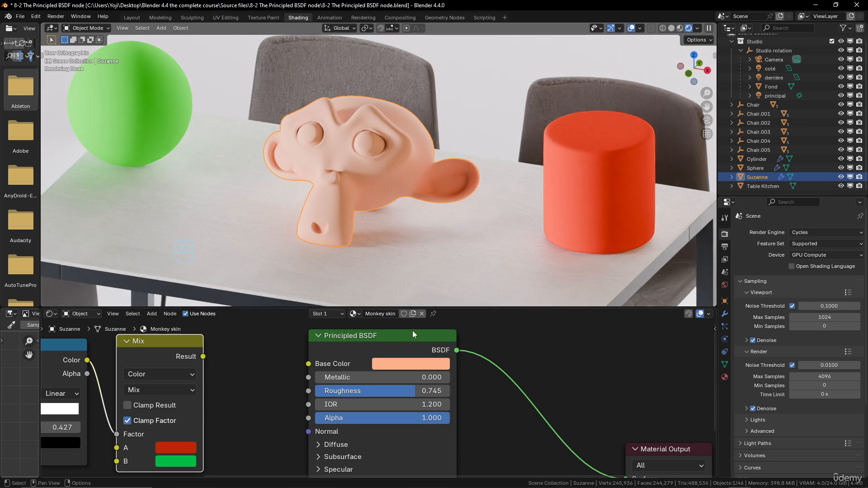
Add a second material slot to Suzanne and create a new material in it.
{"action": "scroll", "coordinate": [409, 332], "scroll_direction": "down", "scroll_amount": 1}
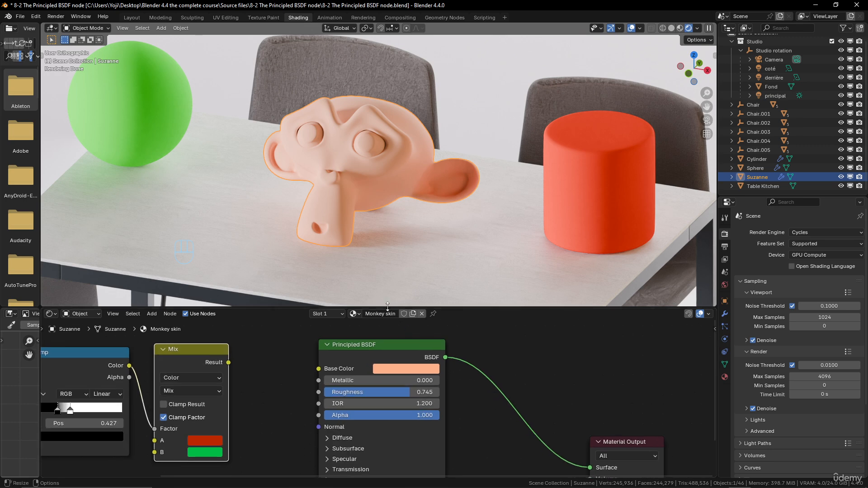
{"action": "scroll", "coordinate": [436, 357], "scroll_direction": "down", "scroll_amount": 4}
{"action": "scroll", "coordinate": [438, 365], "scroll_direction": "up", "scroll_amount": 4}
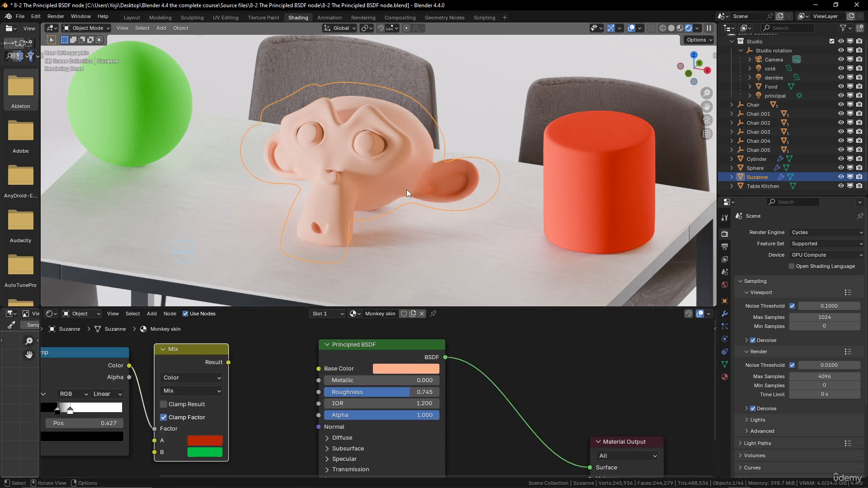
{"action": "scroll", "coordinate": [406, 189], "scroll_direction": "up", "scroll_amount": 4}
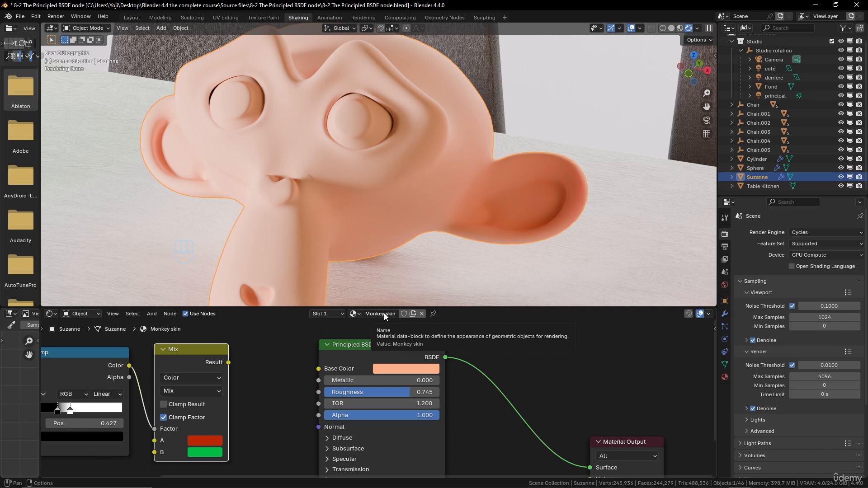
{"action": "left_click", "coordinate": [340, 313]}
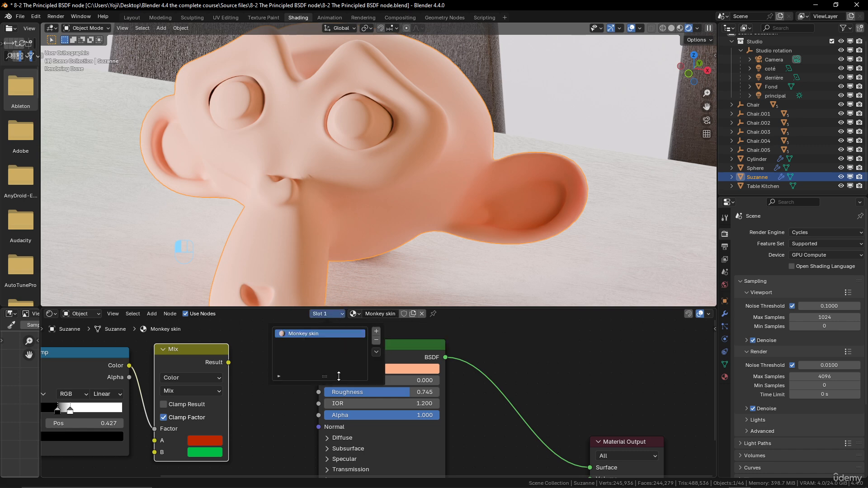
{"action": "left_click", "coordinate": [375, 334]}
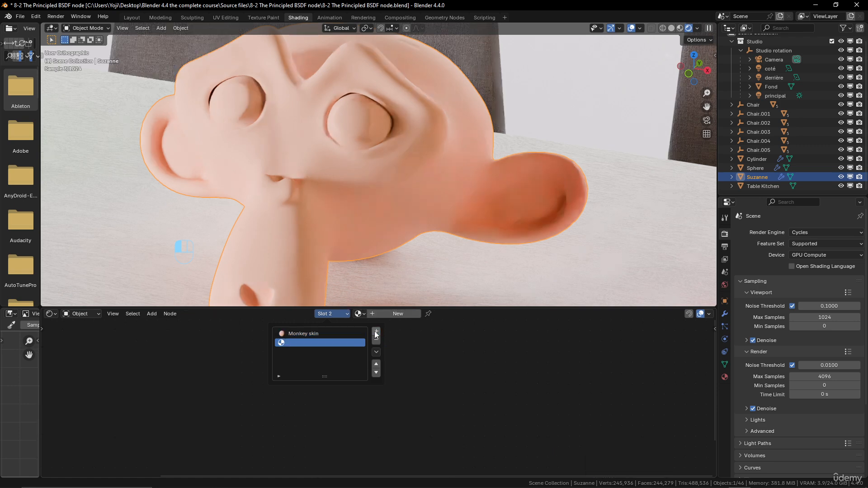
{"action": "left_click", "coordinate": [392, 314]}
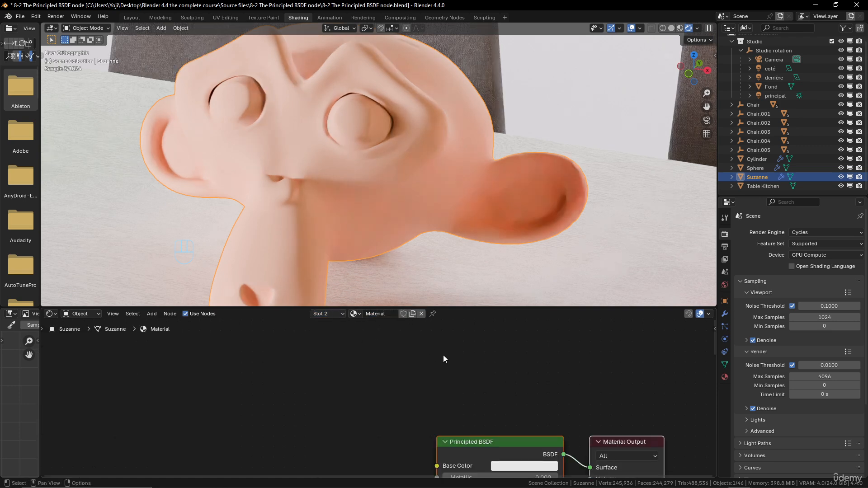
Rename the new material in the second slot as "Eyes white".
{"action": "left_click", "coordinate": [377, 314]}
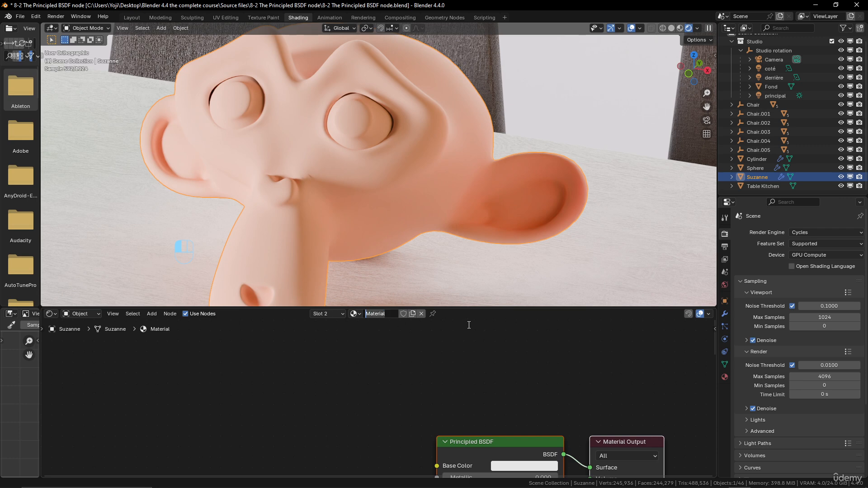
{"action": "type", "text": "Eyes white"}
{"action": "key", "text": "Return"}
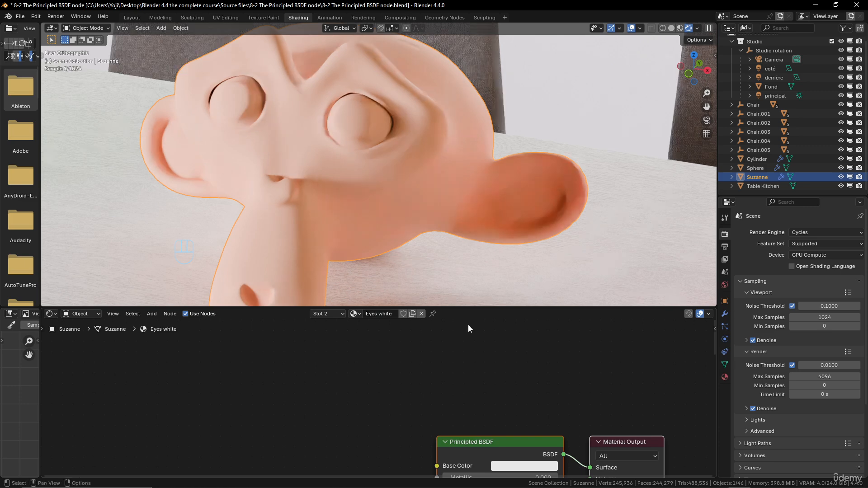
Set the Eyes white material's base color to pure white (#FFFFFFFF) and its Roughness to about 0.164.
{"action": "scroll", "coordinate": [468, 370], "scroll_direction": "down", "scroll_amount": 1}
{"action": "scroll", "coordinate": [468, 369], "scroll_direction": "down", "scroll_amount": 1}
{"action": "middle_click_drag", "start_coordinate": [468, 370], "coordinate": [419, 325]}
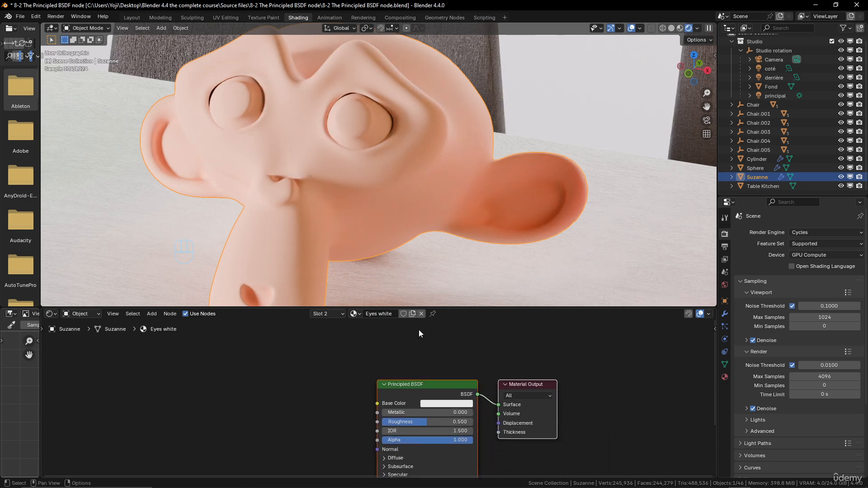
{"action": "middle_click_drag", "start_coordinate": [428, 354], "coordinate": [429, 343]}
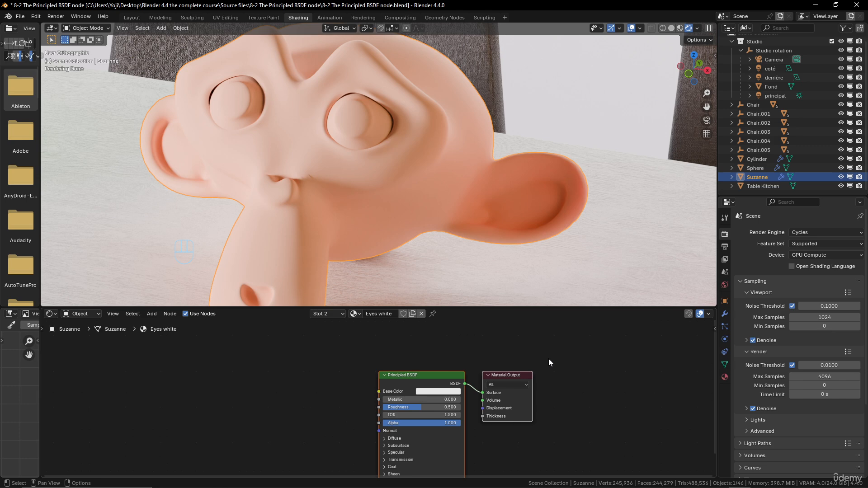
{"action": "scroll", "coordinate": [464, 395], "scroll_direction": "up", "scroll_amount": 1}
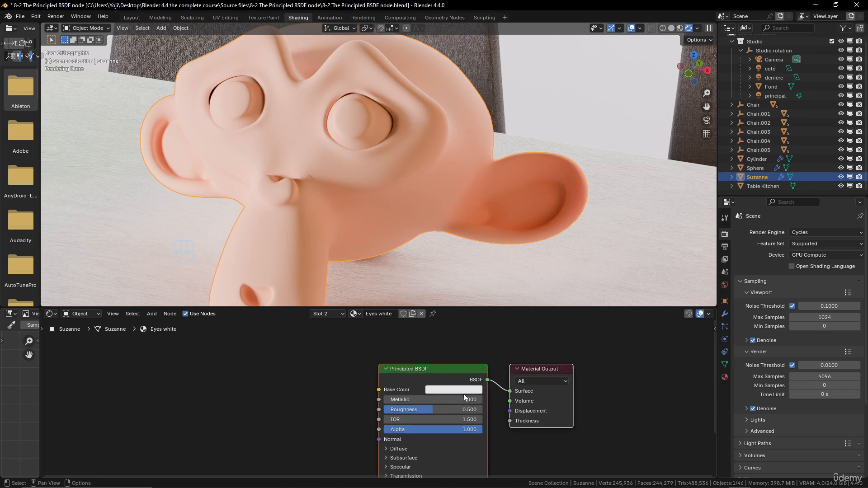
{"action": "left_click", "coordinate": [466, 390]}
{"action": "left_click_drag", "start_coordinate": [508, 248], "coordinate": [508, 240]}
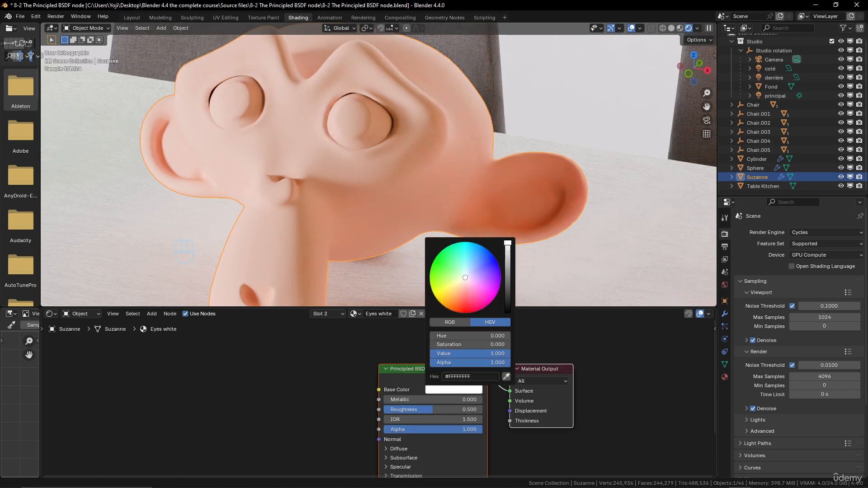
{"action": "left_click_drag", "start_coordinate": [434, 410], "coordinate": [400, 410]}
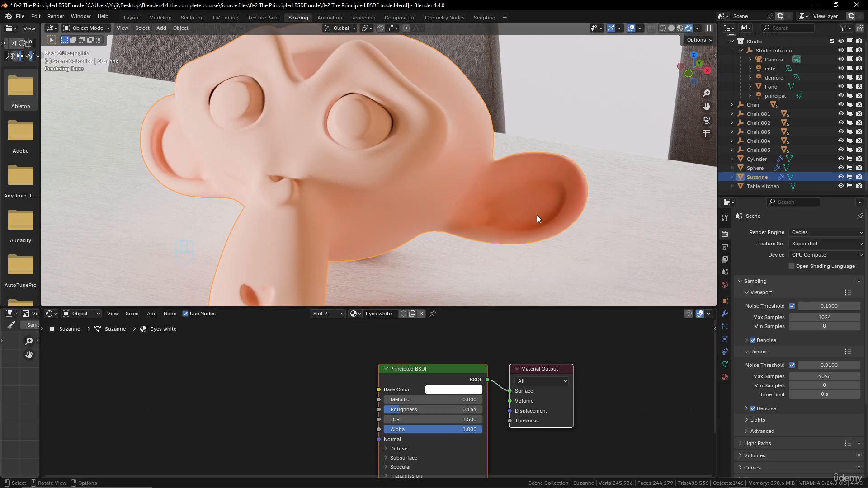
{"action": "key", "text": "Tab"}
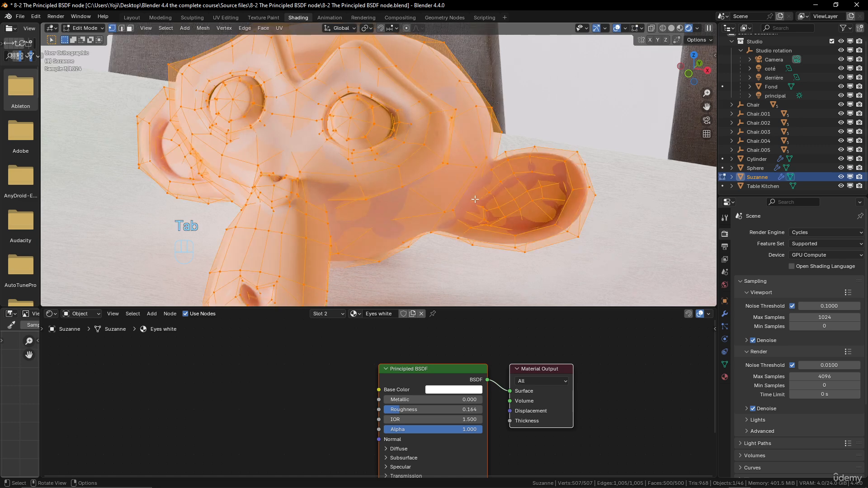
{"action": "key", "text": "Tab"}
{"action": "left_click", "coordinate": [342, 314]}
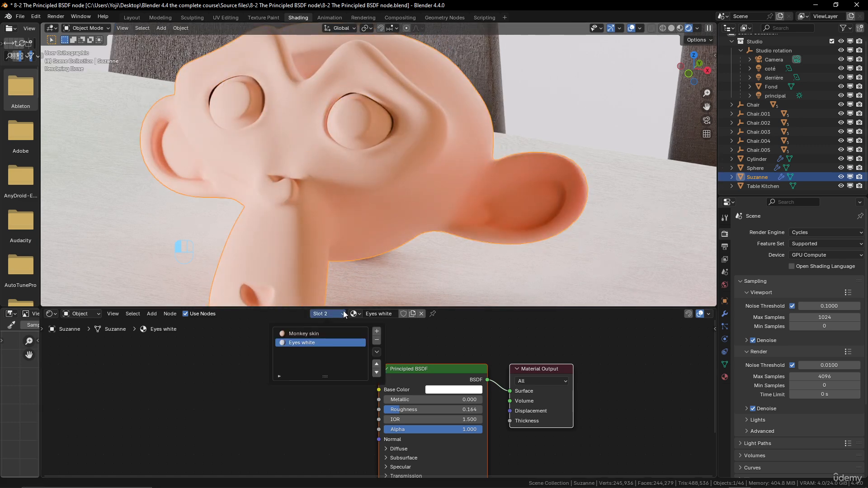
Enter Edit Mode on Suzanne and select only the linked geometry of both eyeballs.
{"action": "key", "text": "Tab"}
{"action": "left_click", "coordinate": [340, 314]}
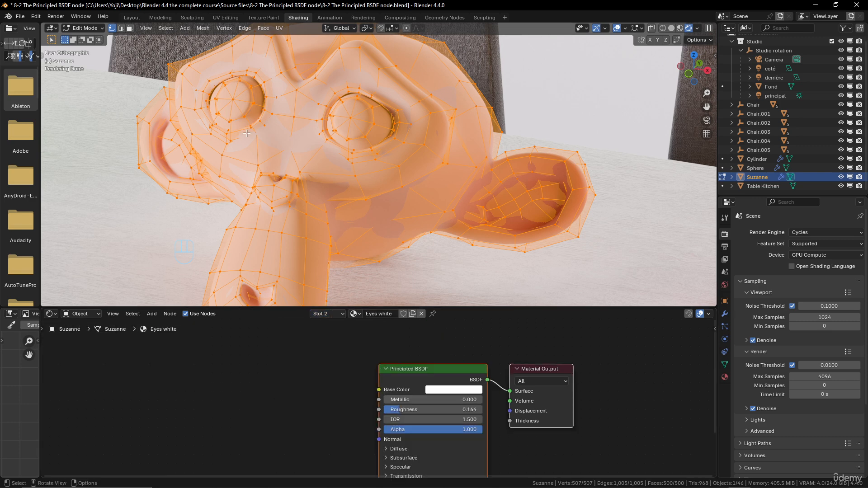
{"action": "left_click", "coordinate": [349, 116]}
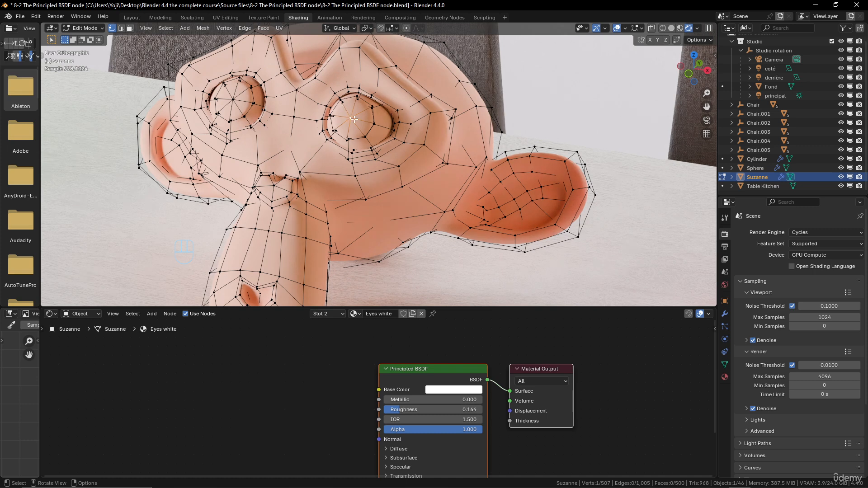
{"action": "key", "text": "l"}
{"action": "key", "text": "l"}
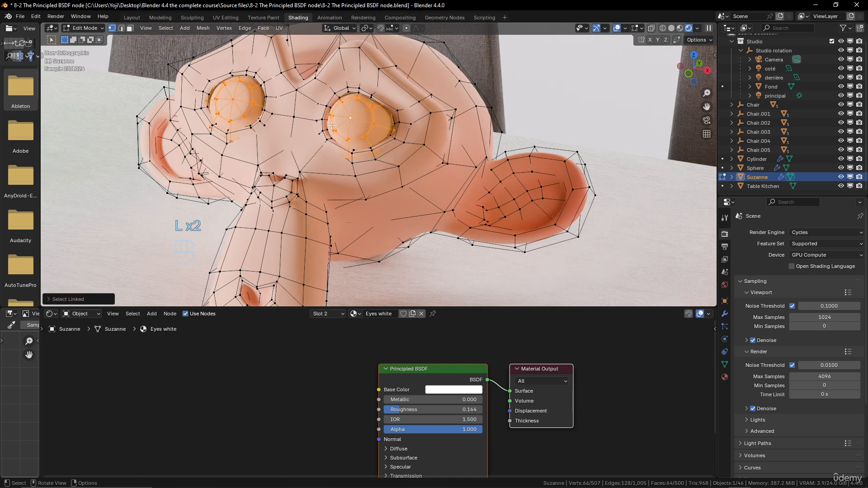
Assign the Eyes white material to the selected eyeballs and return to Object Mode.
{"action": "left_click", "coordinate": [331, 313]}
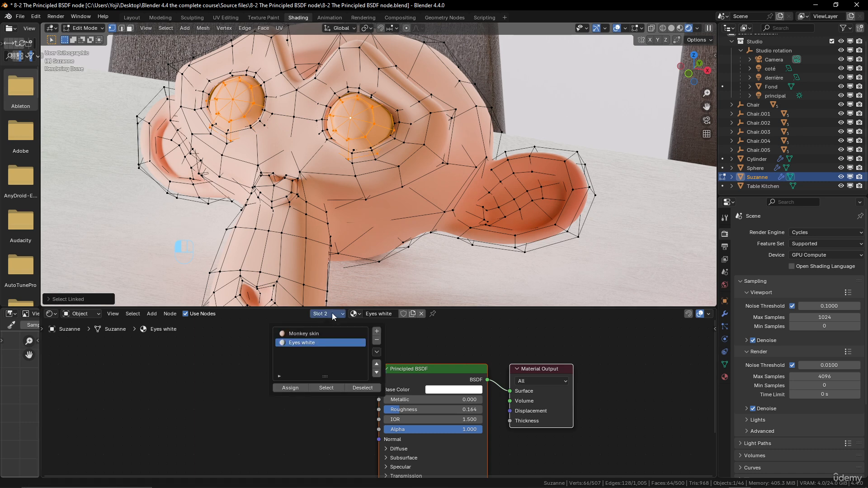
{"action": "left_click", "coordinate": [292, 389]}
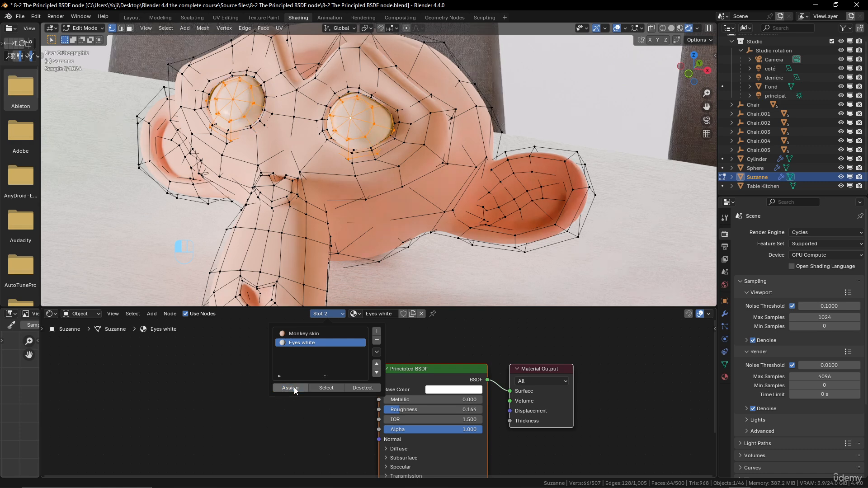
{"action": "key", "text": "Tab"}
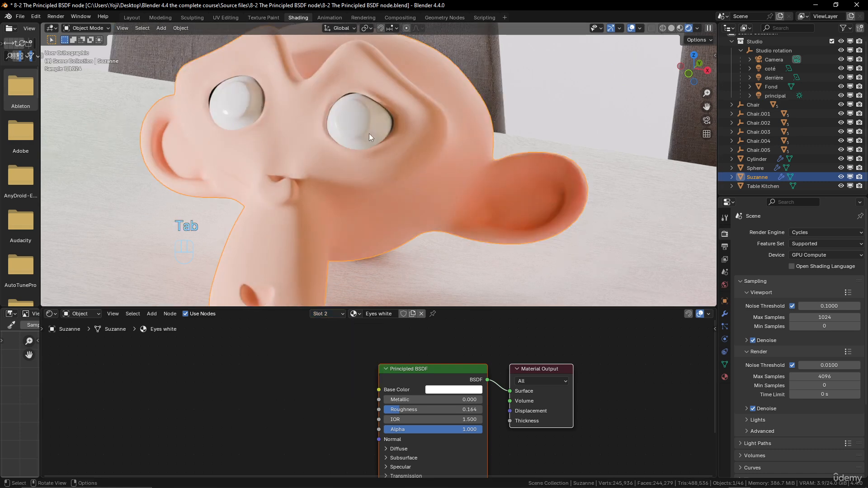
Enter Edit Mode on Suzanne and add a third material slot containing a new material.
{"action": "scroll", "coordinate": [389, 148], "scroll_direction": "down", "scroll_amount": 5}
{"action": "scroll", "coordinate": [391, 154], "scroll_direction": "up", "scroll_amount": 5}
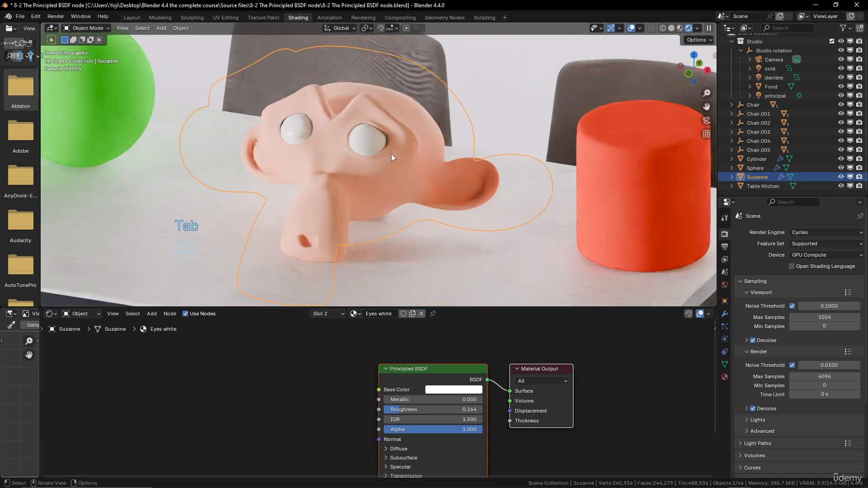
{"action": "scroll", "coordinate": [392, 153], "scroll_direction": "down", "scroll_amount": 2}
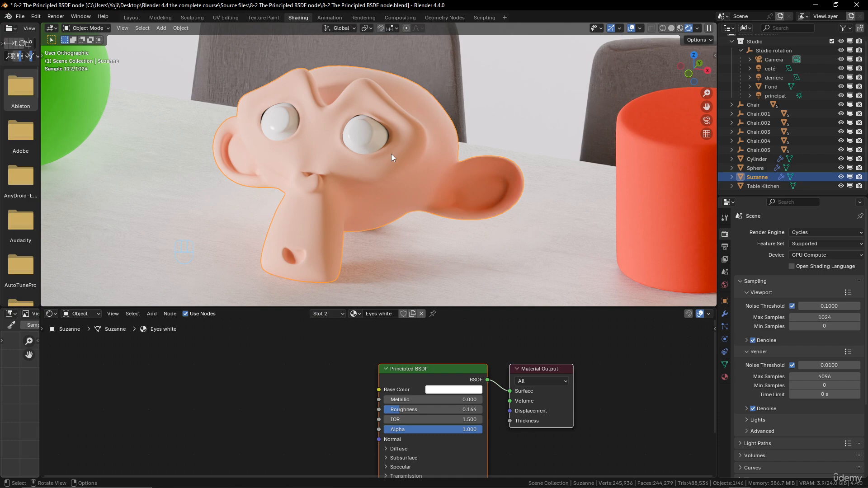
{"action": "key", "text": "Tab"}
{"action": "scroll", "coordinate": [370, 150], "scroll_direction": "up", "scroll_amount": 5}
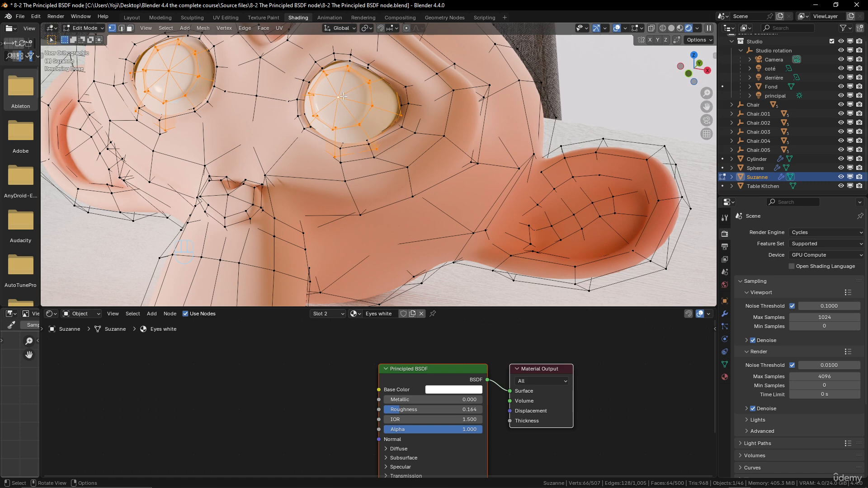
{"action": "left_click", "coordinate": [336, 313]}
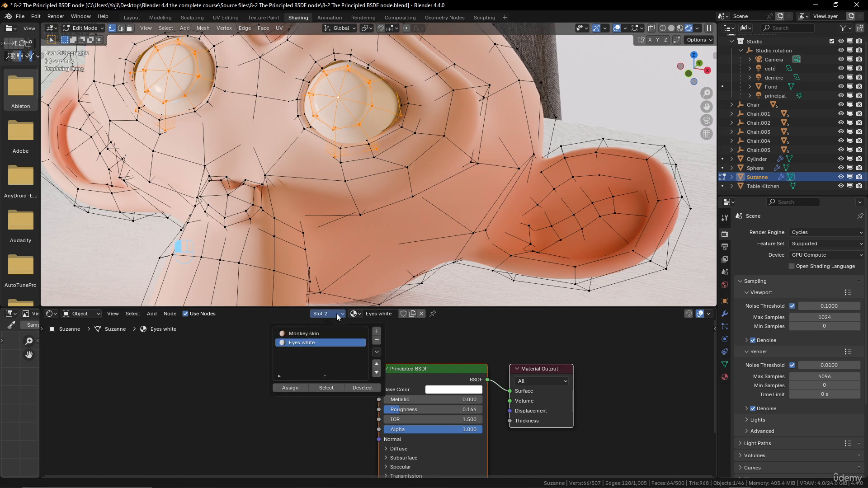
{"action": "left_click", "coordinate": [377, 332]}
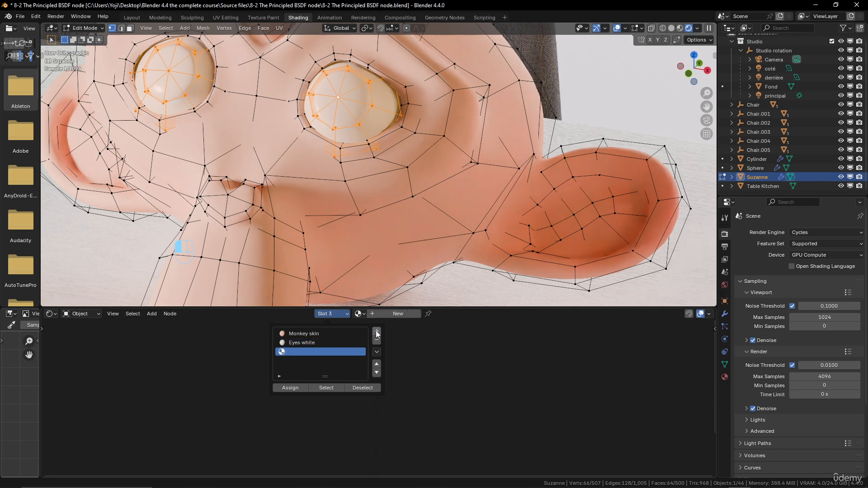
{"action": "left_click", "coordinate": [295, 391]}
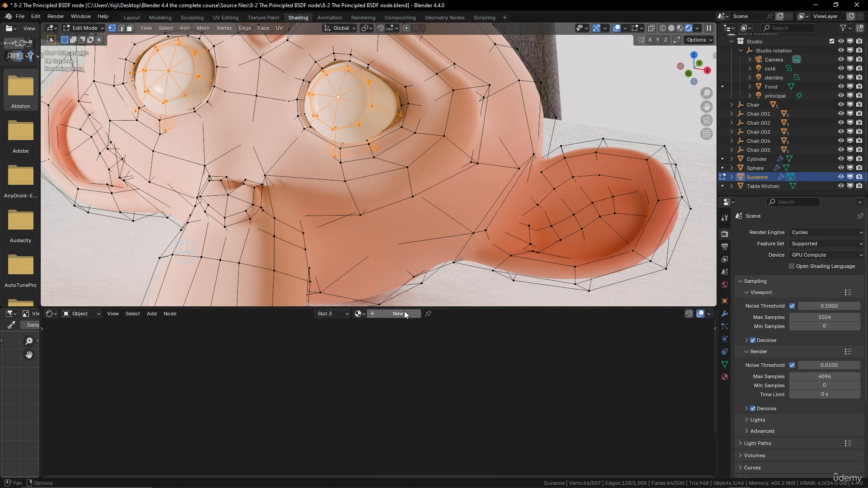
{"action": "left_click", "coordinate": [404, 312]}
Give the new material a blue base color (#228DE7FF) and rename it as "Eyes blue".
{"action": "left_click", "coordinate": [441, 390]}
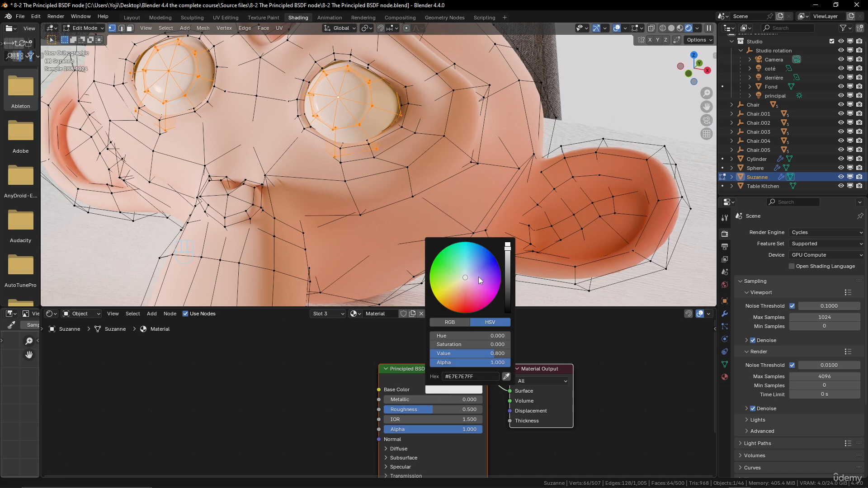
{"action": "left_click_drag", "start_coordinate": [478, 277], "coordinate": [484, 254]}
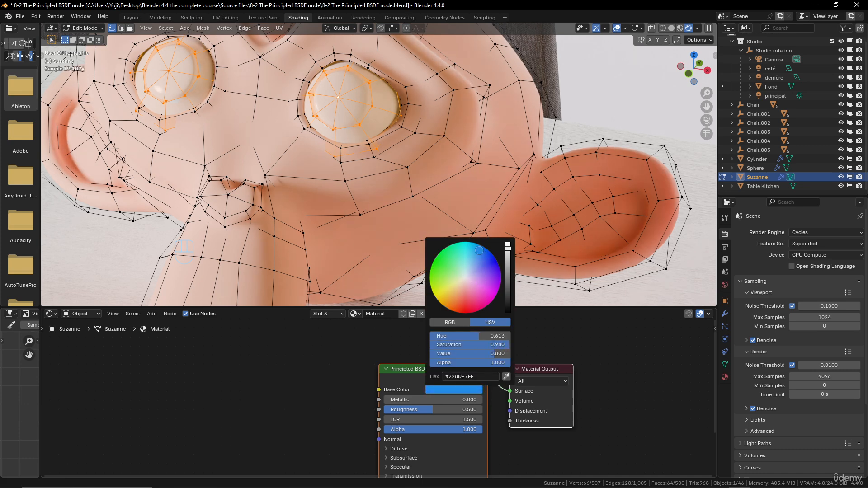
{"action": "left_click", "coordinate": [378, 315]}
{"action": "key", "text": "ctrl+a"}
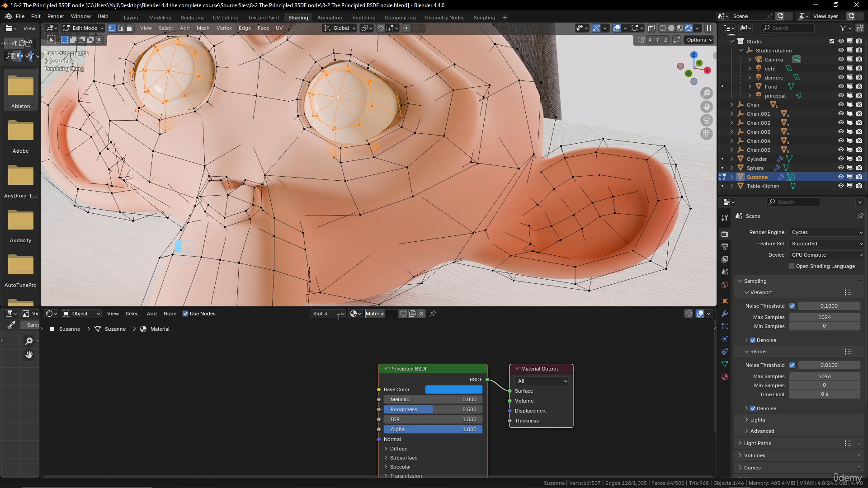
{"action": "type", "text": "Eyes blue"}
{"action": "key", "text": "Return"}
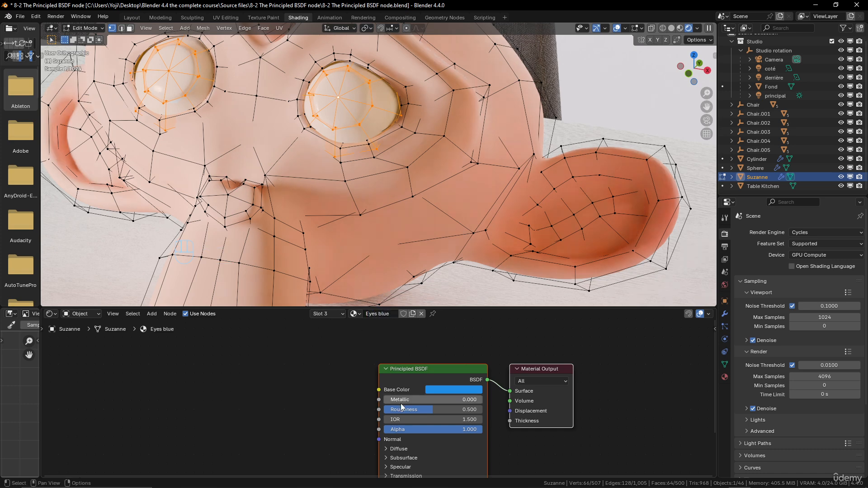
Set the Eyes blue material's Roughness to about 0.232 and its base color to a lighter blue (#0BA0E7FF).
{"action": "left_click_drag", "start_coordinate": [430, 411], "coordinate": [412, 409]}
{"action": "left_click", "coordinate": [454, 390]}
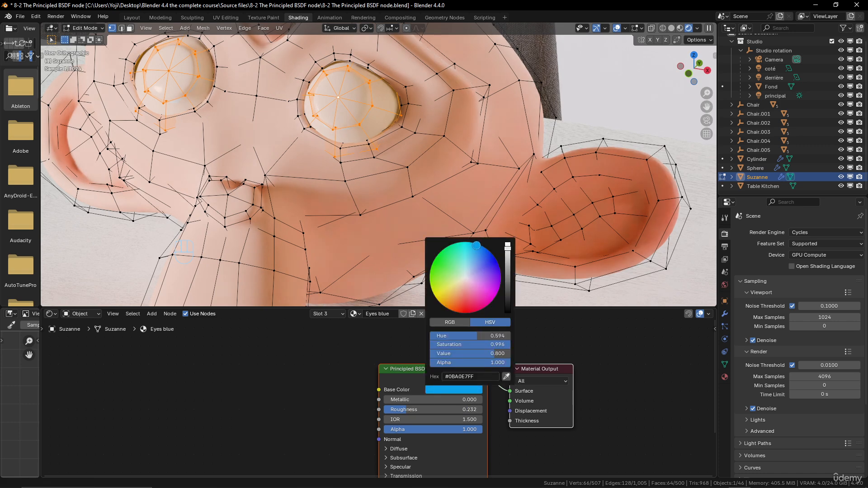
{"action": "scroll", "coordinate": [392, 152], "scroll_direction": "down", "scroll_amount": 4}
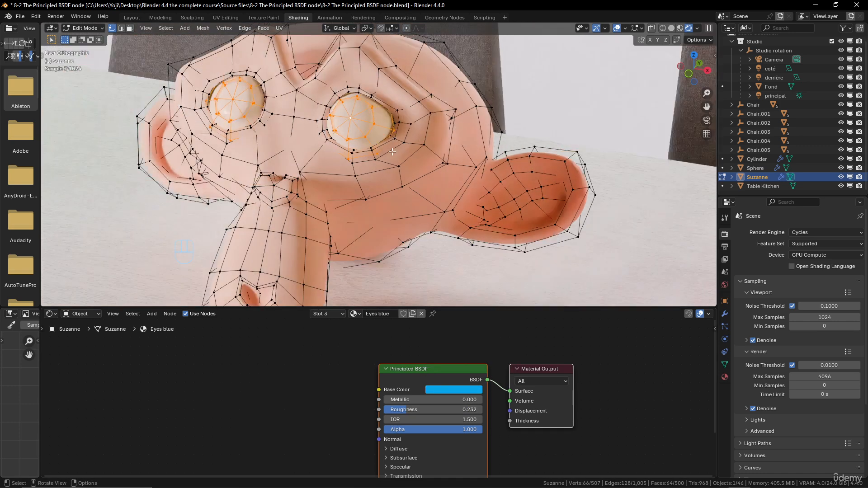
Select only the center vertices of both eyeballs and grow the selection once to the surrounding faces.
{"action": "scroll", "coordinate": [418, 198], "scroll_direction": "up", "scroll_amount": 6}
{"action": "scroll", "coordinate": [418, 198], "scroll_direction": "down", "scroll_amount": 3}
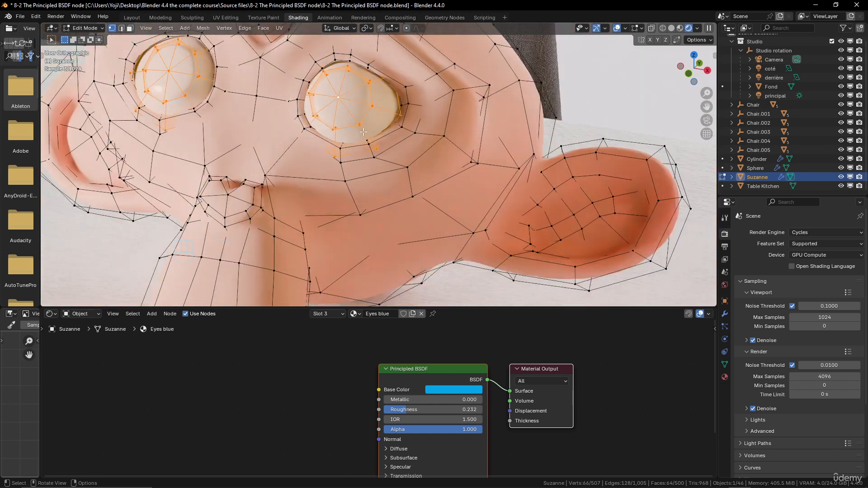
{"action": "scroll", "coordinate": [421, 160], "scroll_direction": "up", "scroll_amount": 4}
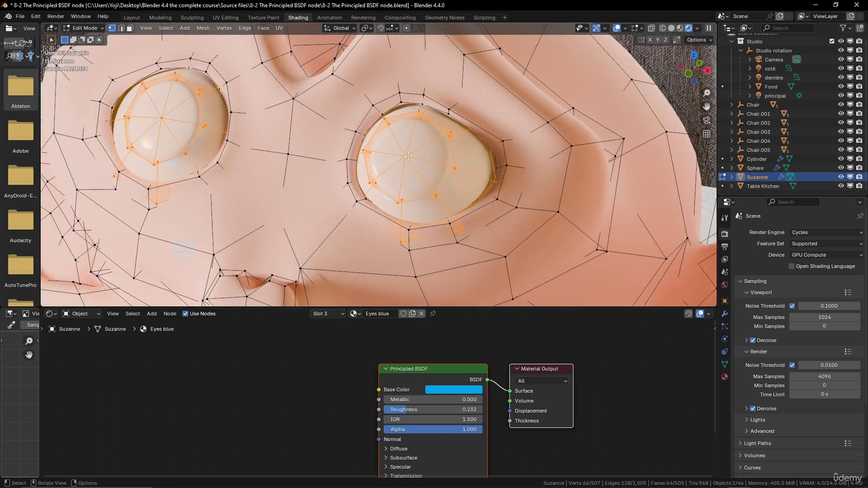
{"action": "left_click", "coordinate": [408, 156]}
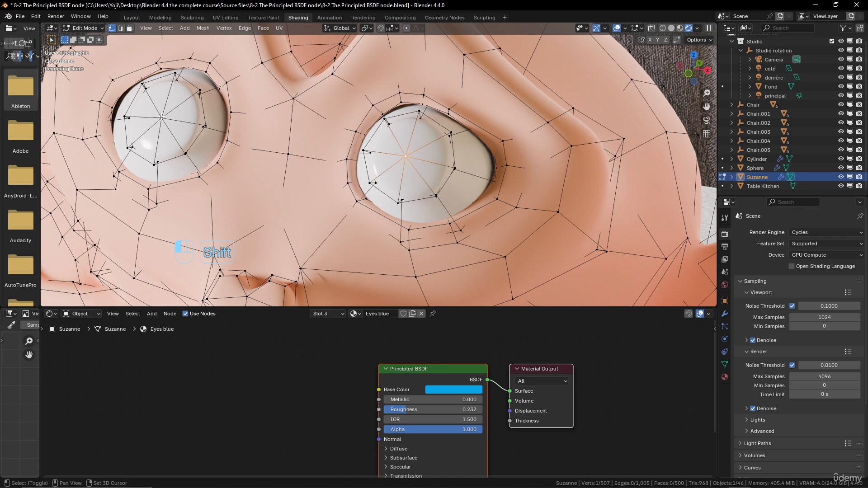
{"action": "left_click", "coordinate": [162, 117], "text": "shift"}
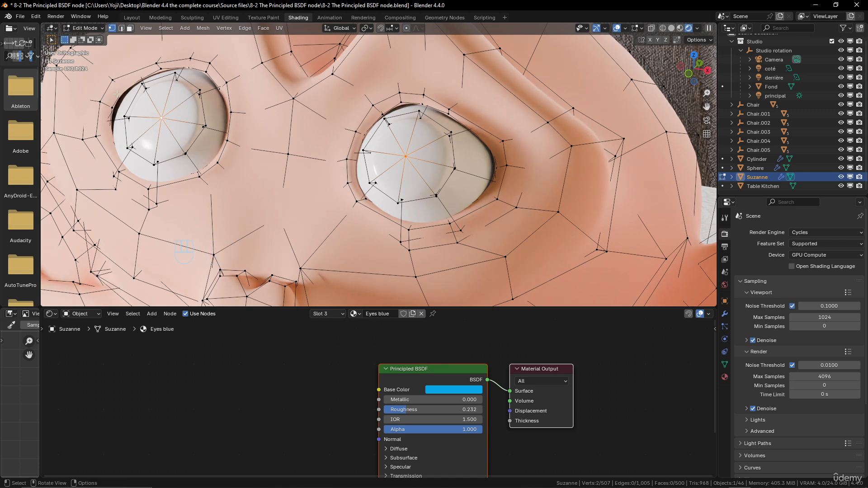
{"action": "key", "text": "ctrl+KP_Add"}
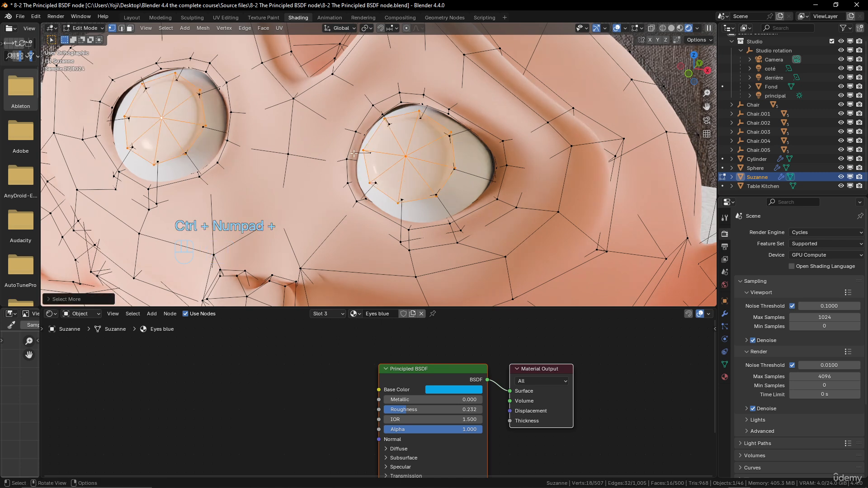
Inset the selected eye faces with a thickness of about 0.05031 m and enable Select Outer to keep the outer rings selected.
{"action": "key", "text": "i"}
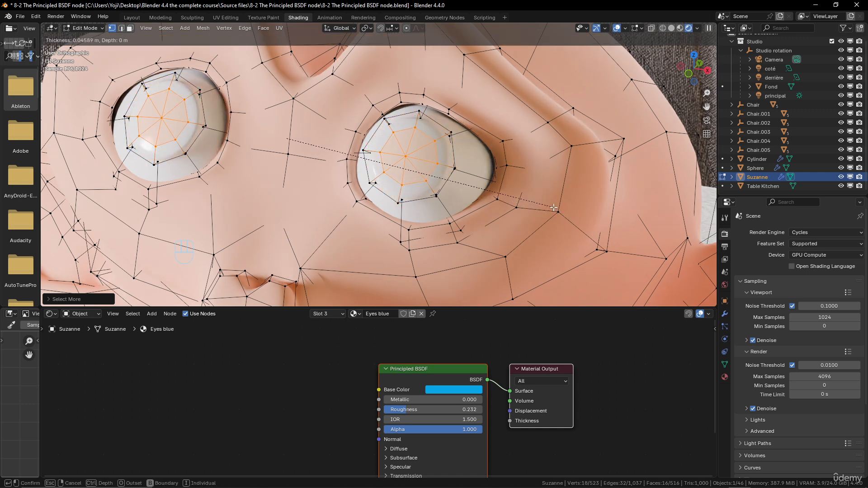
{"action": "left_click", "coordinate": [552, 207]}
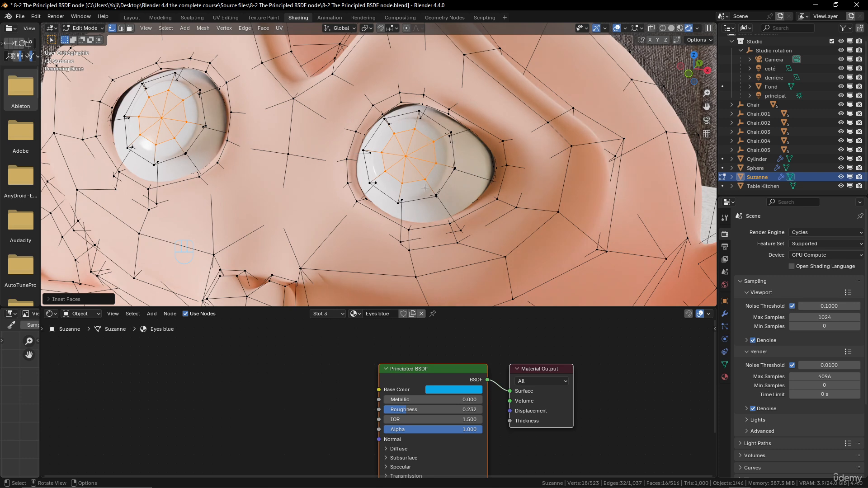
{"action": "left_click", "coordinate": [52, 300]}
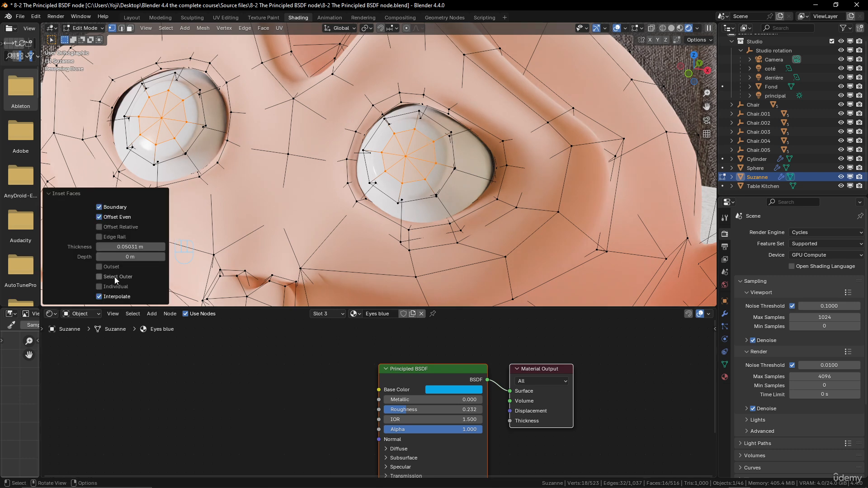
{"action": "left_click", "coordinate": [99, 277]}
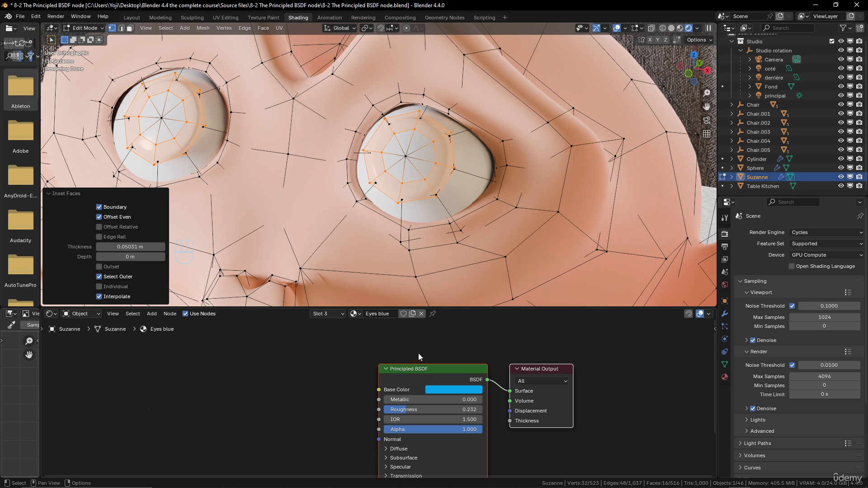
Assign Eyes blue to the selected iris rings and set the material's Roughness to about 0.109 and IOR to 1.200.
{"action": "left_click", "coordinate": [339, 314]}
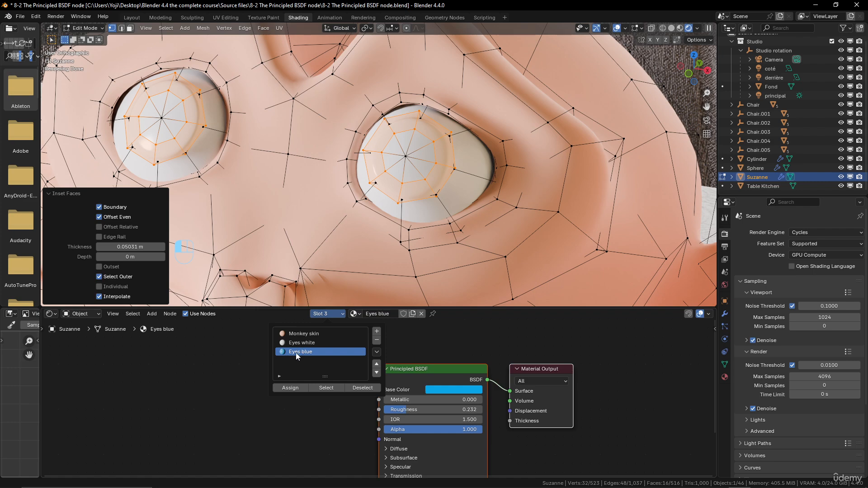
{"action": "left_click", "coordinate": [290, 388]}
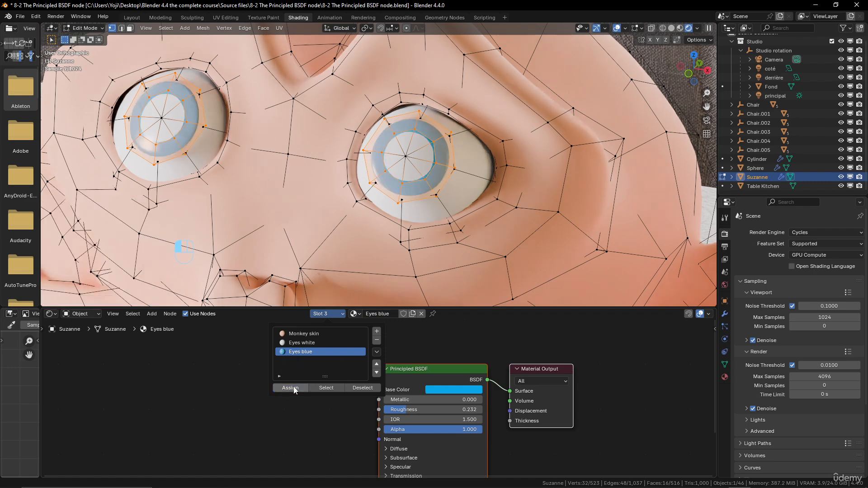
{"action": "scroll", "coordinate": [424, 200], "scroll_direction": "down", "scroll_amount": 5}
{"action": "scroll", "coordinate": [424, 200], "scroll_direction": "up", "scroll_amount": 5}
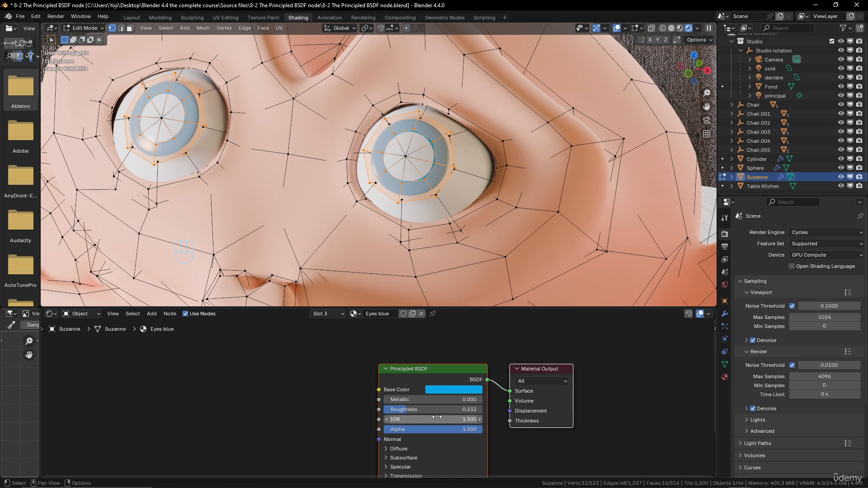
{"action": "mouse_move", "coordinate": [420, 419]}
{"action": "left_mouse_down"}
{"action": "mouse_move", "coordinate": [398, 419]}
{"action": "mouse_move", "coordinate": [427, 410]}
{"action": "mouse_move", "coordinate": [416, 410]}
{"action": "left_mouse_up"}
{"action": "scroll", "coordinate": [417, 188], "scroll_direction": "down", "scroll_amount": 5}
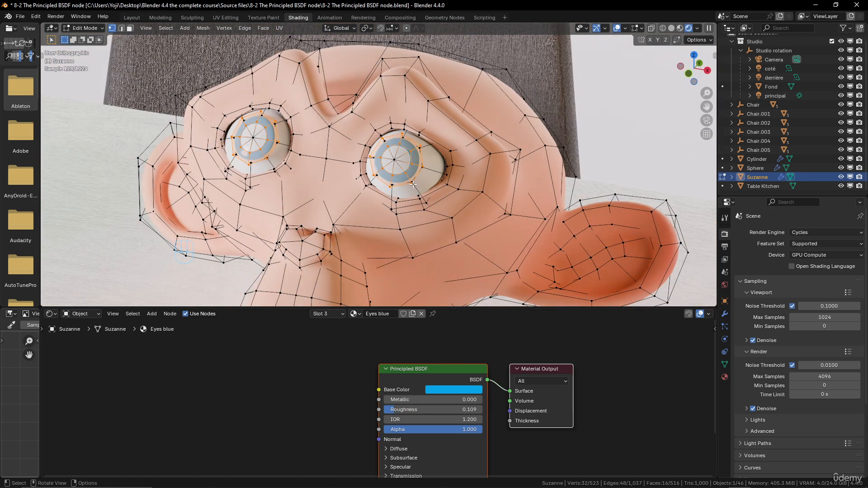
Select the center vertices of both eyes and grow the selection once to cover the faces inside the blue rings.
{"action": "scroll", "coordinate": [413, 185], "scroll_direction": "up", "scroll_amount": 3}
{"action": "left_click", "coordinate": [401, 157]}
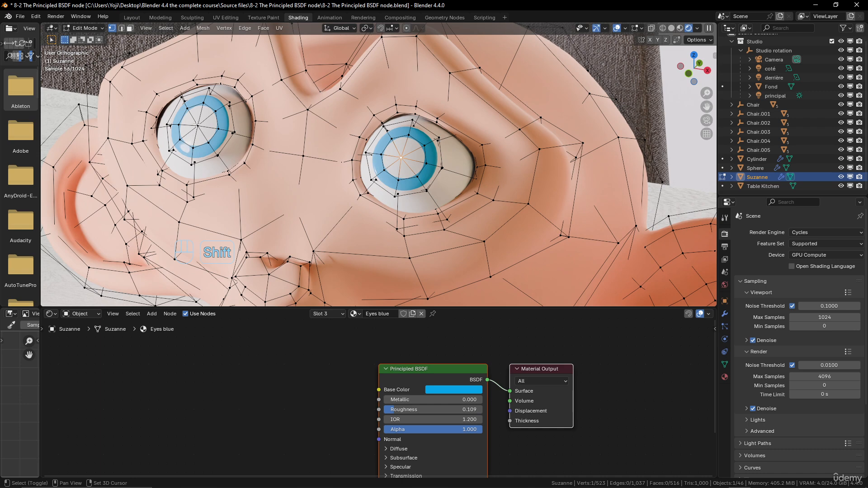
{"action": "left_click", "coordinate": [198, 125], "text": "shift"}
{"action": "key", "text": "ctrl+KP_Add"}
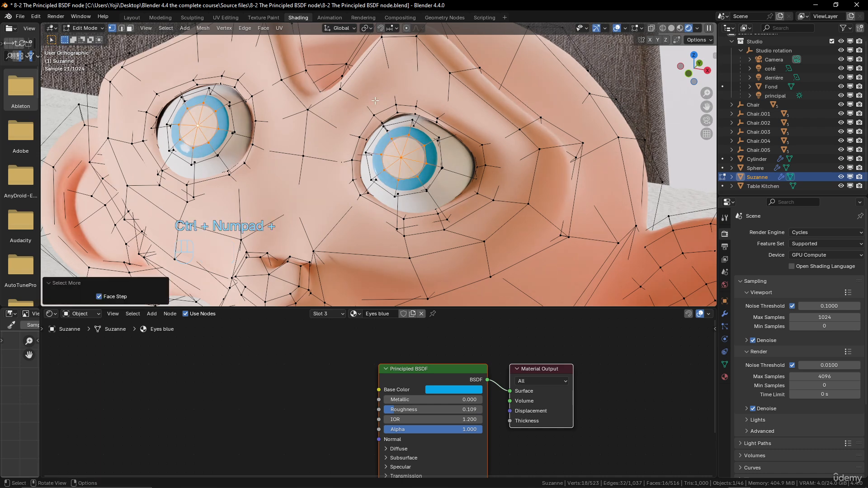
Add a fourth material slot to Suzanne and create a new material in it.
{"action": "left_click", "coordinate": [322, 314]}
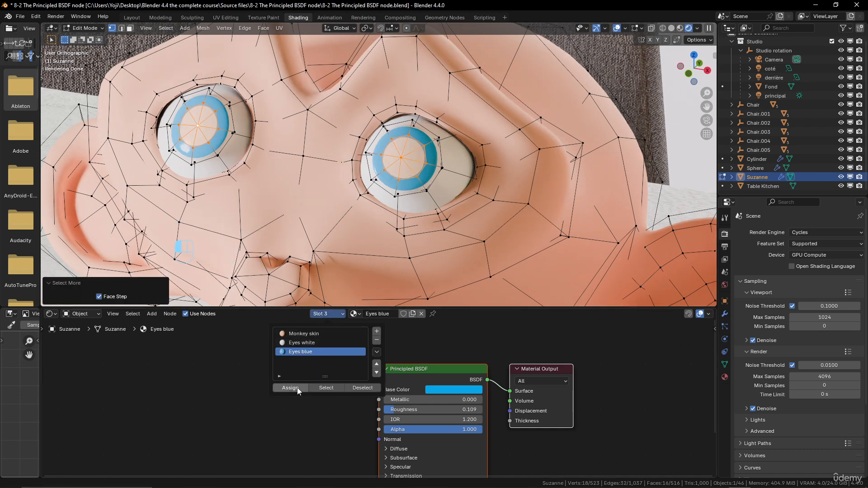
{"action": "left_click", "coordinate": [377, 332]}
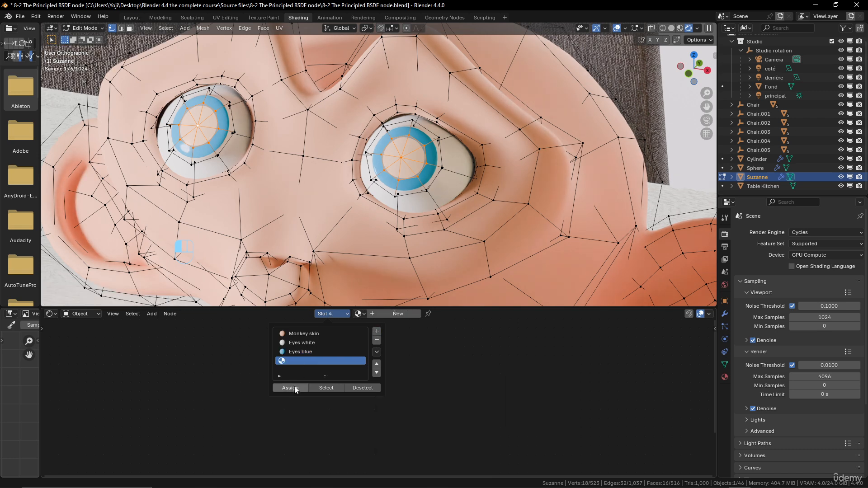
{"action": "left_click", "coordinate": [385, 313]}
Set the fourth slot's material to a black base color and a Roughness of about 0.082.
{"action": "left_click", "coordinate": [449, 389]}
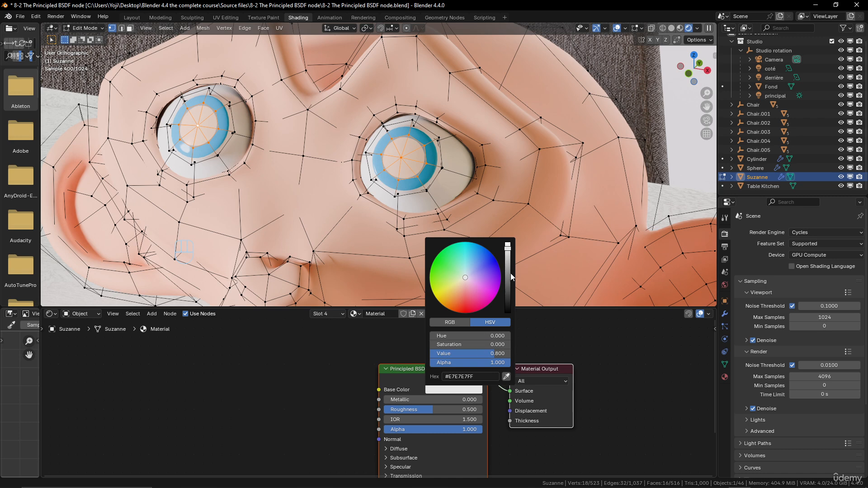
{"action": "left_click_drag", "start_coordinate": [511, 273], "coordinate": [508, 312]}
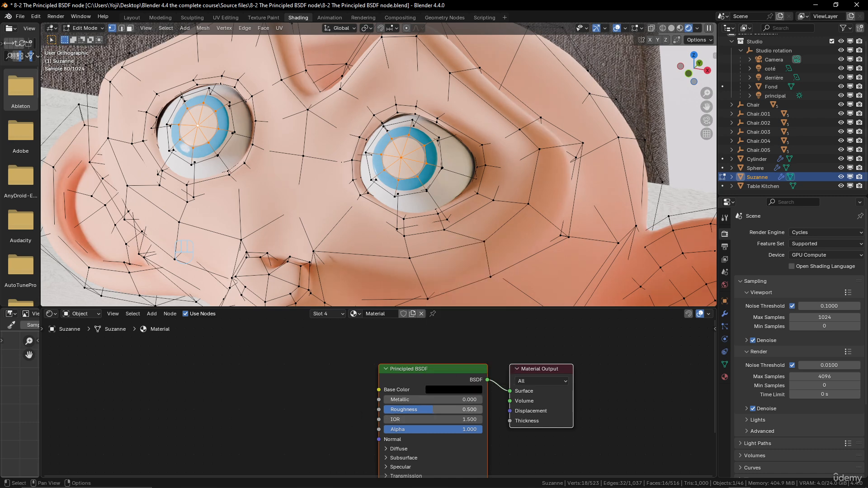
{"action": "left_click_drag", "start_coordinate": [433, 410], "coordinate": [392, 410]}
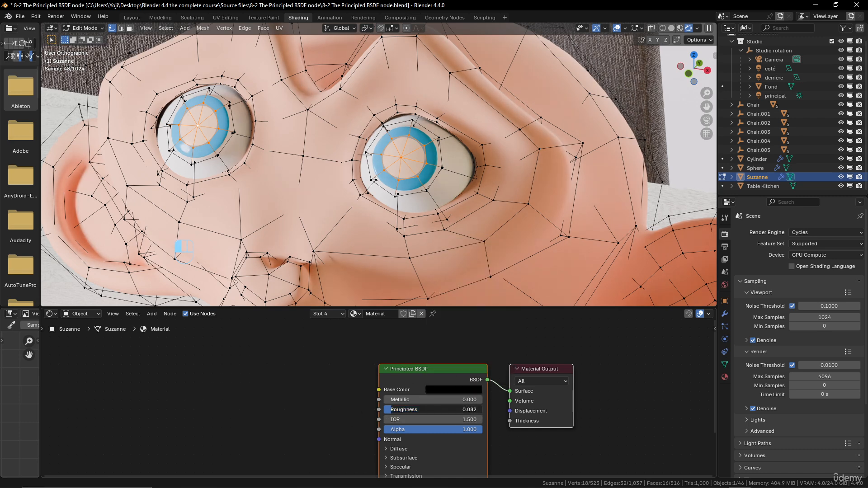
Rename the black material in the fourth slot as "Eyes black".
{"action": "left_click", "coordinate": [387, 314]}
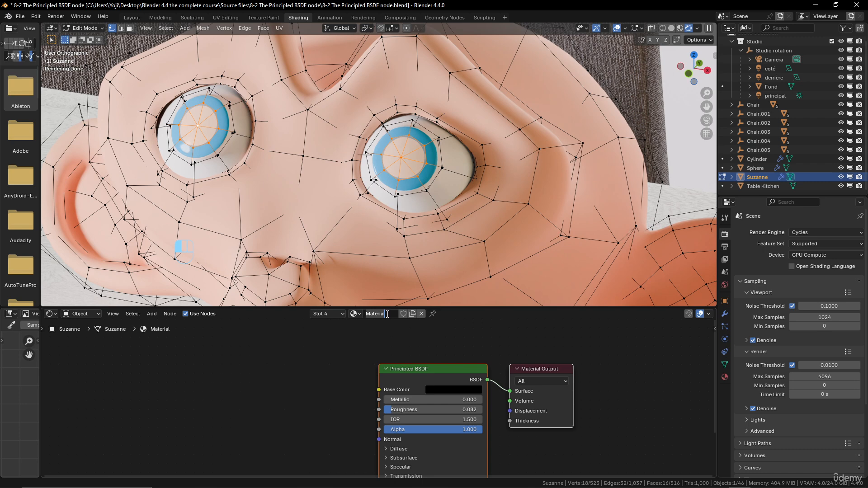
{"action": "type", "text": "Eyes black"}
{"action": "key", "text": "Return"}
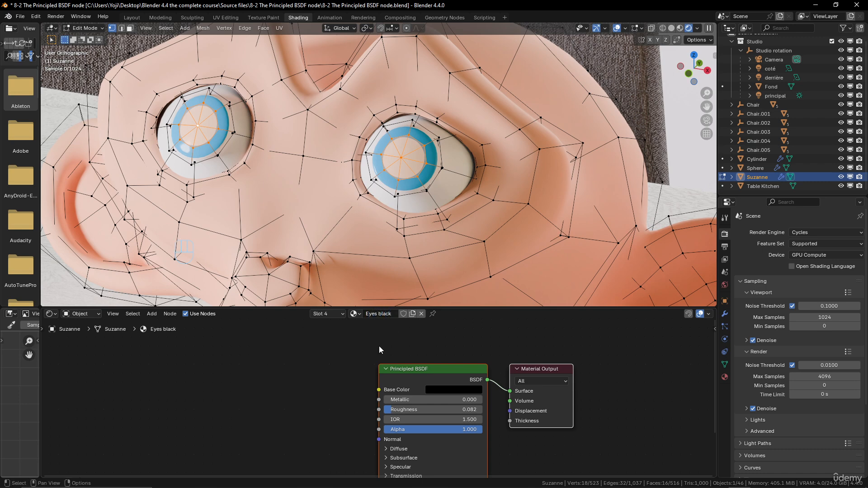
Assign the Eyes black material to the selected pupil faces and return to Object Mode.
{"action": "left_click", "coordinate": [338, 314]}
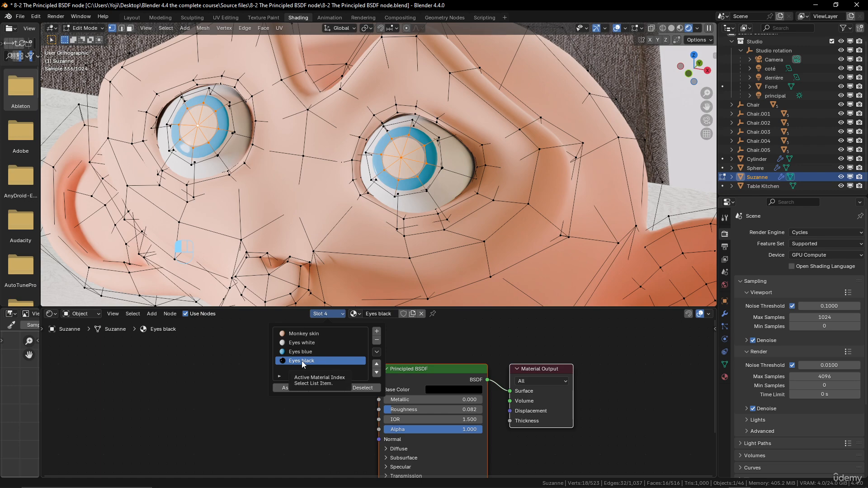
{"action": "left_click", "coordinate": [298, 389]}
{"action": "scroll", "coordinate": [479, 150], "scroll_direction": "down", "scroll_amount": 3}
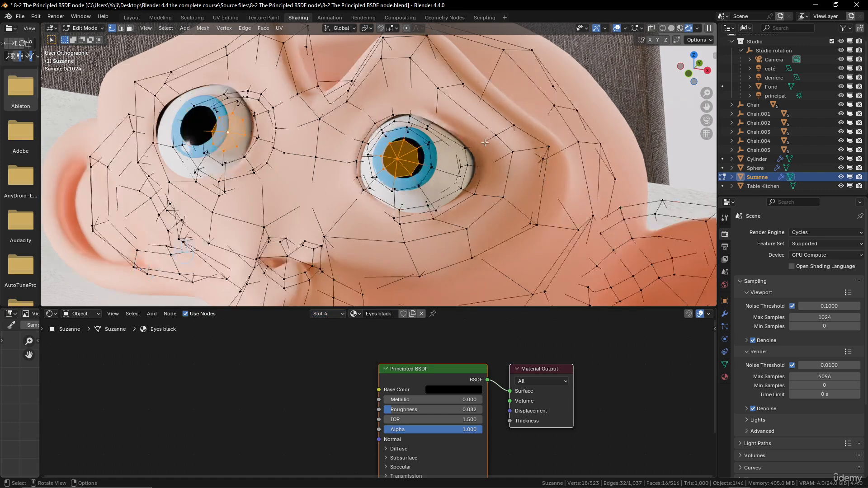
{"action": "scroll", "coordinate": [479, 151], "scroll_direction": "up", "scroll_amount": 1}
{"action": "scroll", "coordinate": [452, 153], "scroll_direction": "down", "scroll_amount": 1}
{"action": "key", "text": "Tab"}
{"action": "scroll", "coordinate": [451, 154], "scroll_direction": "down", "scroll_amount": 3}
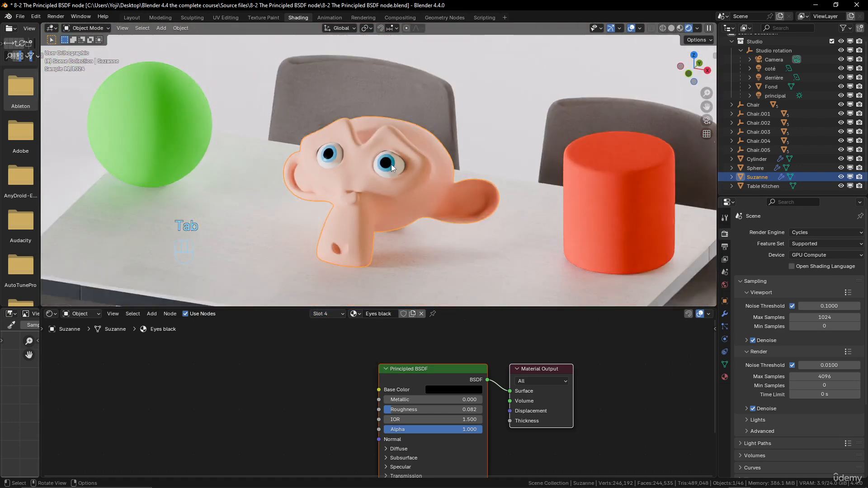
{"action": "mouse_move", "coordinate": [392, 168]}
{"action": "middle_mouse_down"}
{"action": "mouse_move", "coordinate": [457, 191]}
{"action": "mouse_move", "coordinate": [483, 173]}
{"action": "mouse_move", "coordinate": [366, 177]}
{"action": "mouse_move", "coordinate": [403, 185]}
{"action": "mouse_move", "coordinate": [385, 182]}
{"action": "middle_mouse_up"}
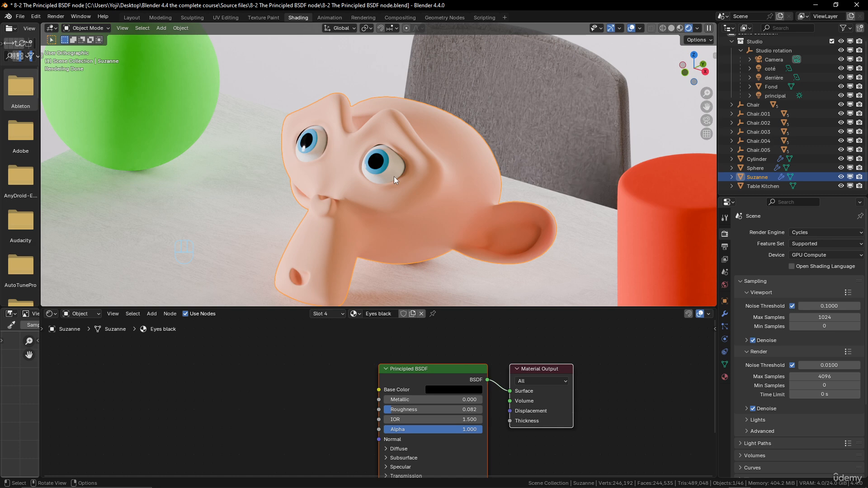
{"action": "scroll", "coordinate": [406, 170], "scroll_direction": "up", "scroll_amount": 4}
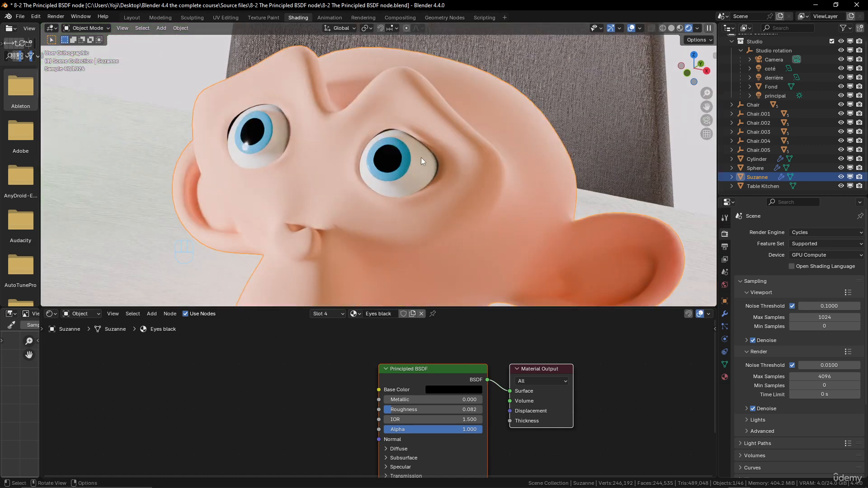
In Edit Mode, replace the selection with the faces that use the Eyes white material and switch to face select mode.
{"action": "key", "text": "Tab"}
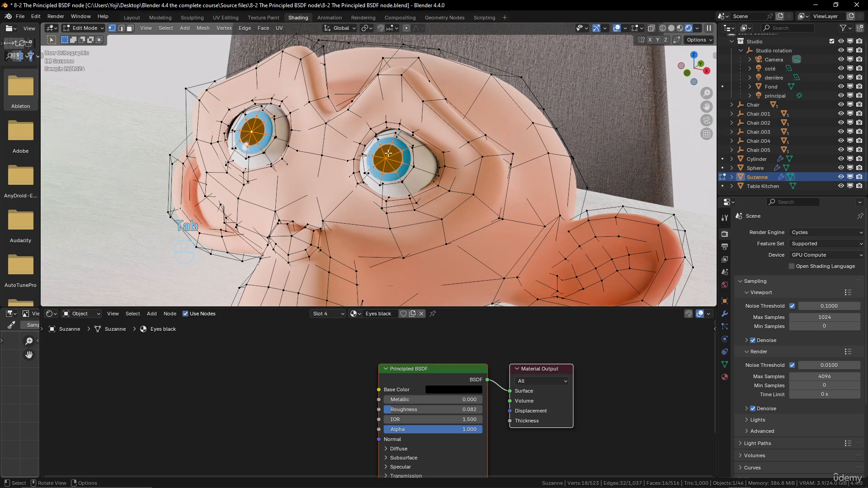
{"action": "key", "text": "alt+a"}
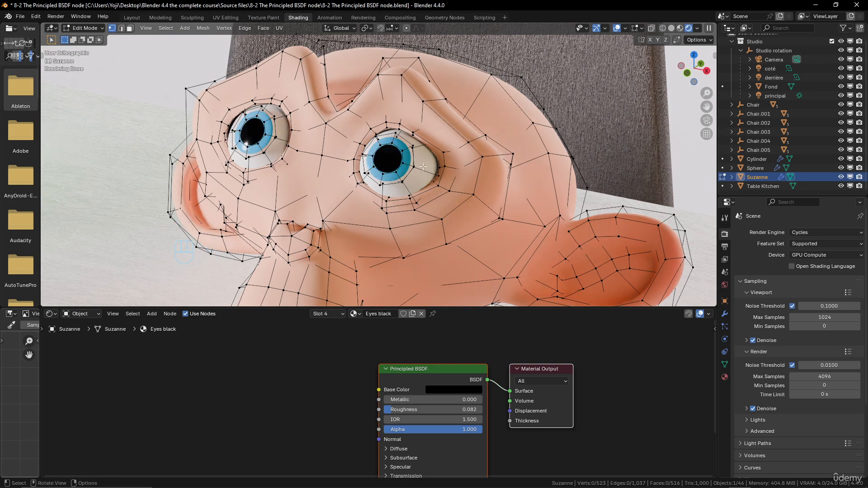
{"action": "middle_click_drag", "start_coordinate": [423, 166], "coordinate": [406, 137]}
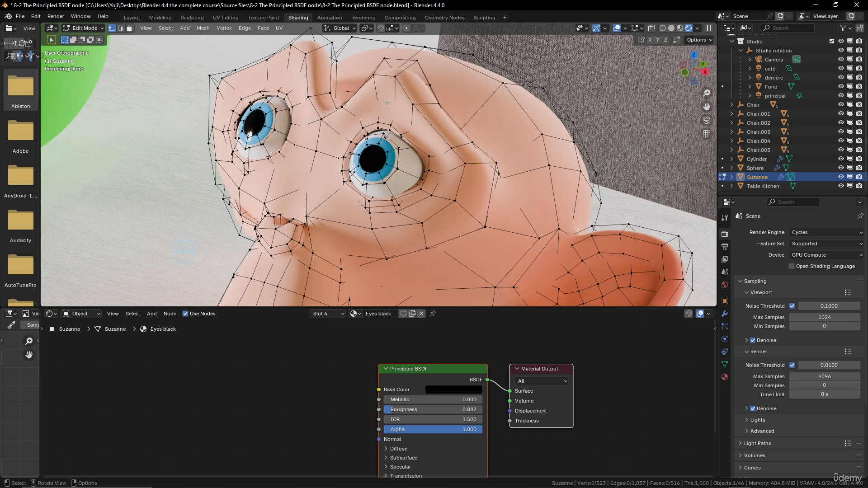
{"action": "left_click", "coordinate": [326, 314]}
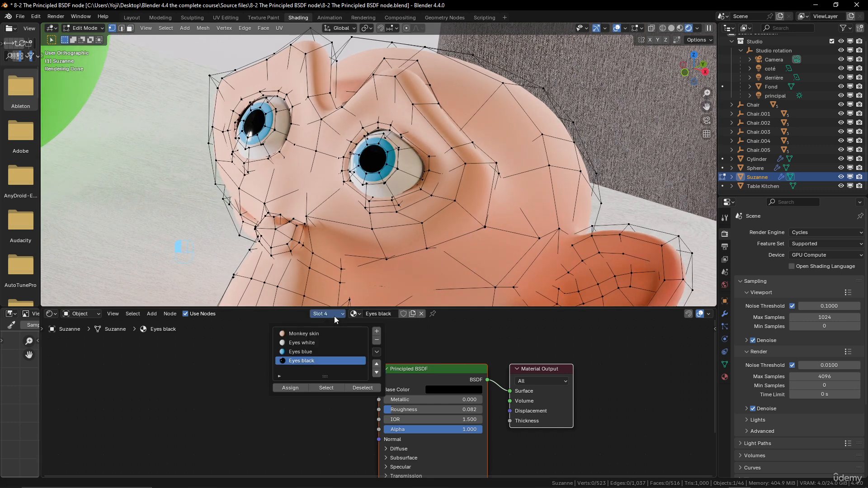
{"action": "left_click", "coordinate": [308, 343]}
{"action": "left_click", "coordinate": [330, 389]}
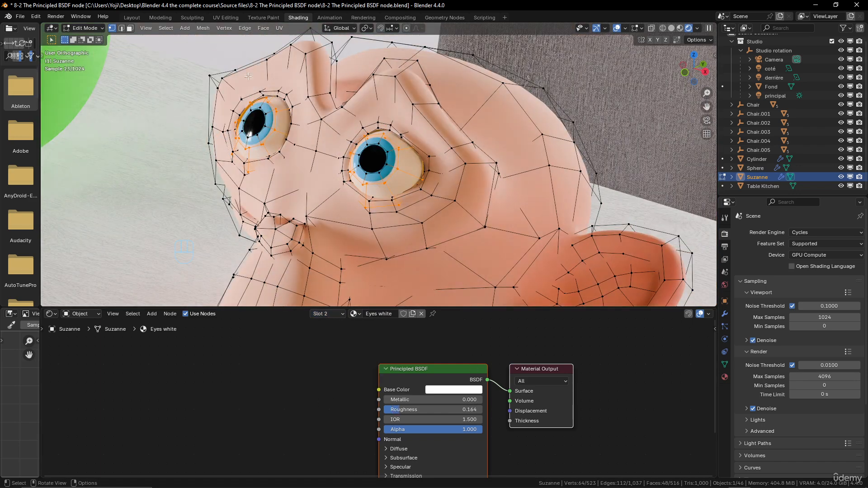
{"action": "key", "text": "3"}
{"action": "middle_click_drag", "start_coordinate": [439, 157], "coordinate": [394, 173]}
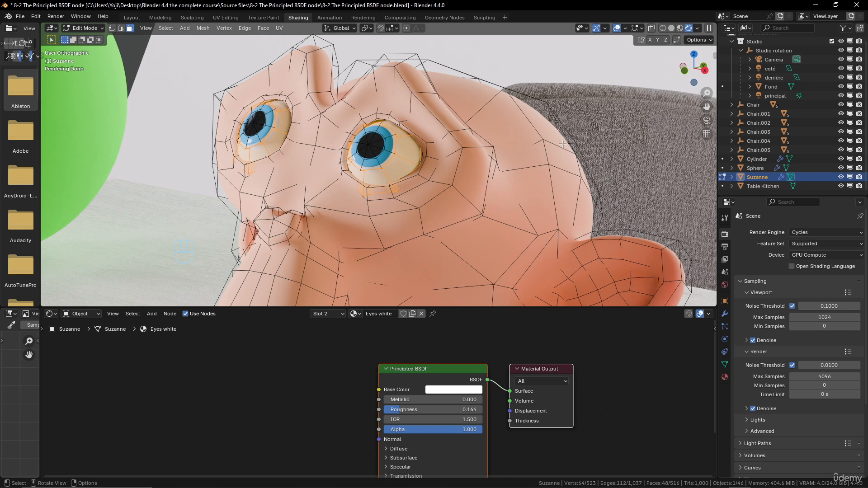
{"action": "middle_click_drag", "start_coordinate": [563, 143], "coordinate": [502, 149]}
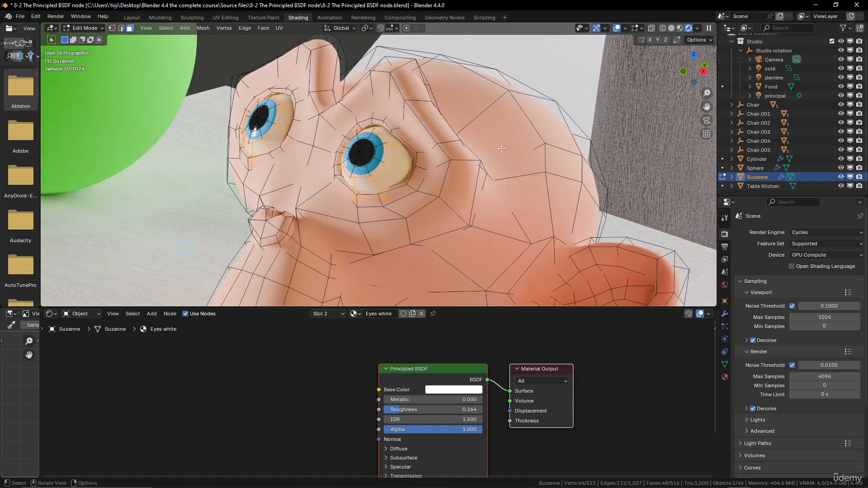
Select all of Suzanne's faces, except those that use the Eyes white material, by deselecting through that material's slot.
{"action": "left_click", "coordinate": [327, 314]}
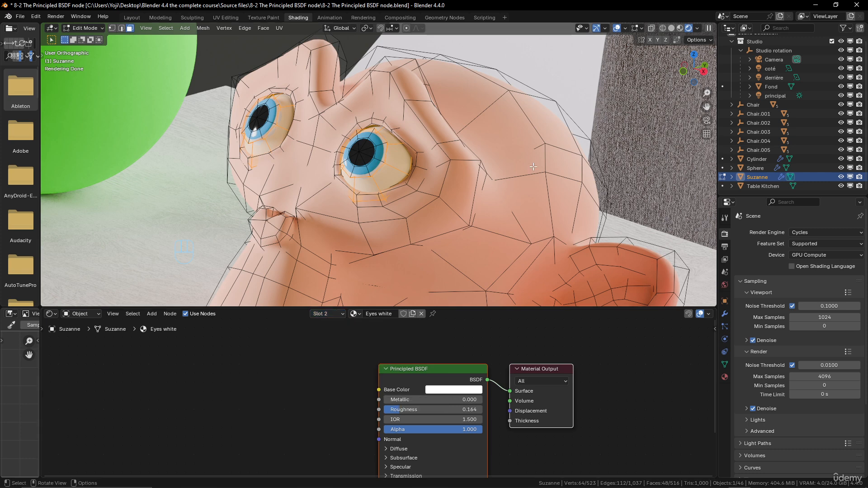
{"action": "left_click", "coordinate": [454, 163]}
{"action": "key", "text": "a"}
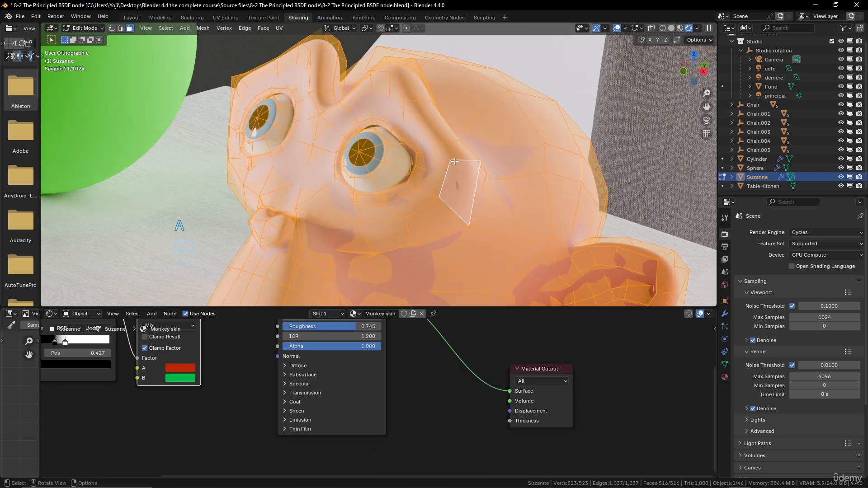
{"action": "left_click", "coordinate": [340, 314]}
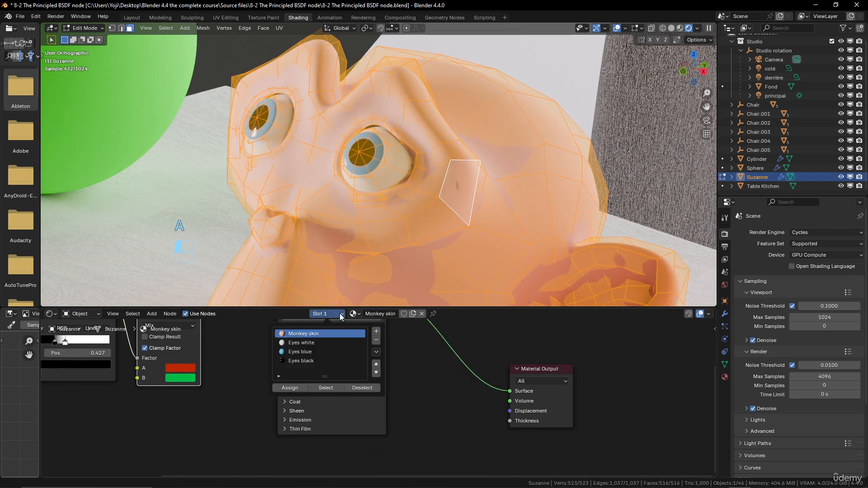
{"action": "left_click", "coordinate": [322, 345]}
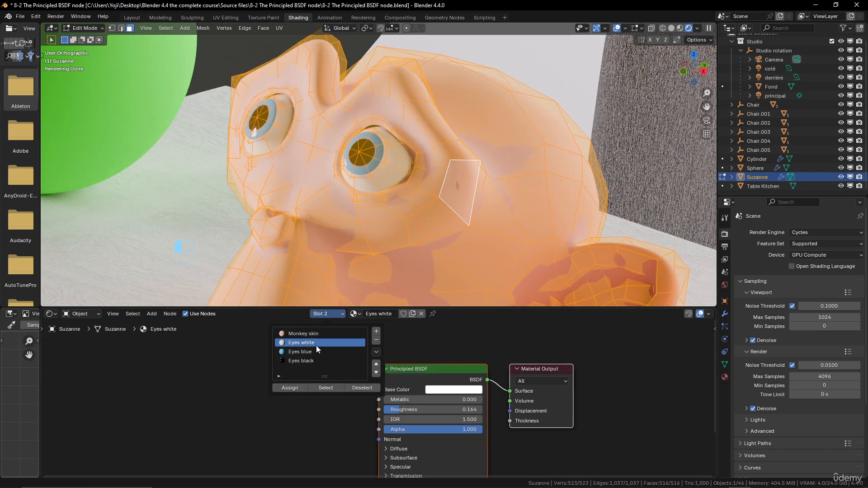
{"action": "left_click", "coordinate": [362, 389]}
{"action": "middle_click_drag", "start_coordinate": [374, 181], "coordinate": [363, 242]}
{"action": "scroll", "coordinate": [452, 182], "scroll_direction": "down", "scroll_amount": 5}
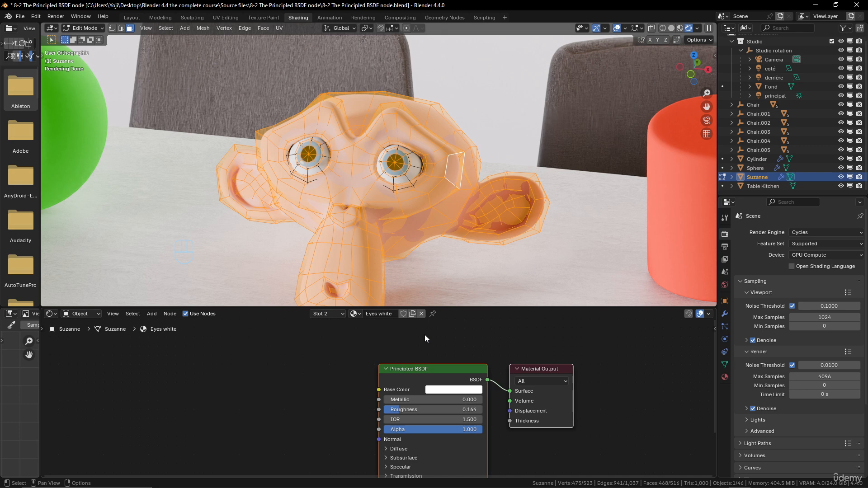
Make the Monkey skin slot active to show its nodes and return Suzanne to Object Mode.
{"action": "scroll", "coordinate": [479, 384], "scroll_direction": "down", "scroll_amount": 3}
{"action": "scroll", "coordinate": [474, 375], "scroll_direction": "down", "scroll_amount": 1}
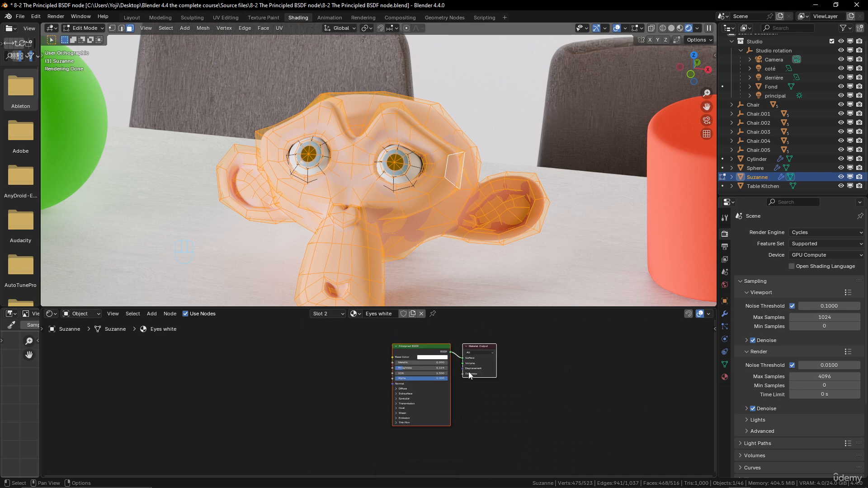
{"action": "left_click", "coordinate": [339, 314]}
{"action": "left_click", "coordinate": [322, 334]}
{"action": "key", "text": "Tab"}
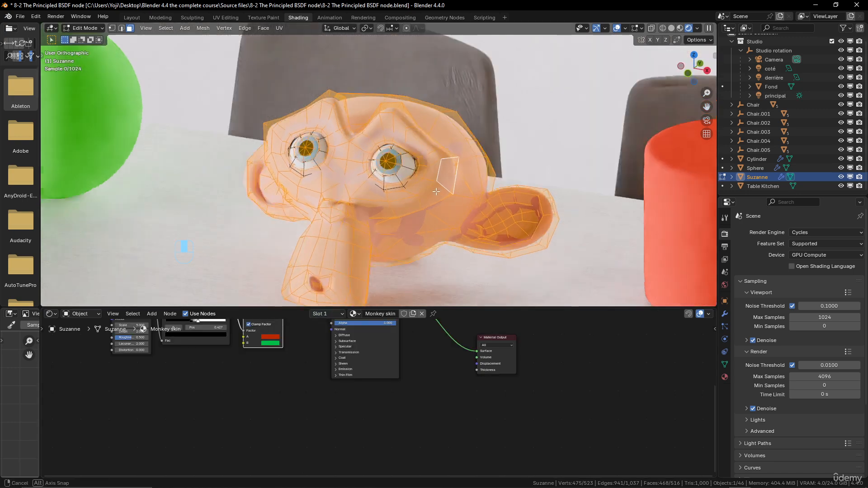
{"action": "middle_click_drag", "start_coordinate": [398, 213], "coordinate": [425, 205]}
{"action": "scroll", "coordinate": [461, 211], "scroll_direction": "up", "scroll_amount": 2}
{"action": "middle_click_drag", "start_coordinate": [441, 349], "coordinate": [468, 407]}
{"action": "scroll", "coordinate": [356, 379], "scroll_direction": "down", "scroll_amount": 1}
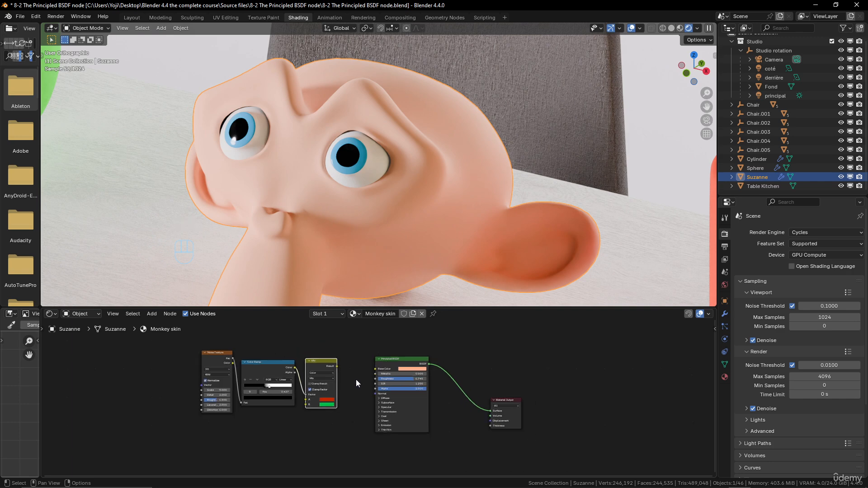
{"action": "scroll", "coordinate": [349, 381], "scroll_direction": "up", "scroll_amount": 2}
{"action": "scroll", "coordinate": [351, 375], "scroll_direction": "up", "scroll_amount": 1}
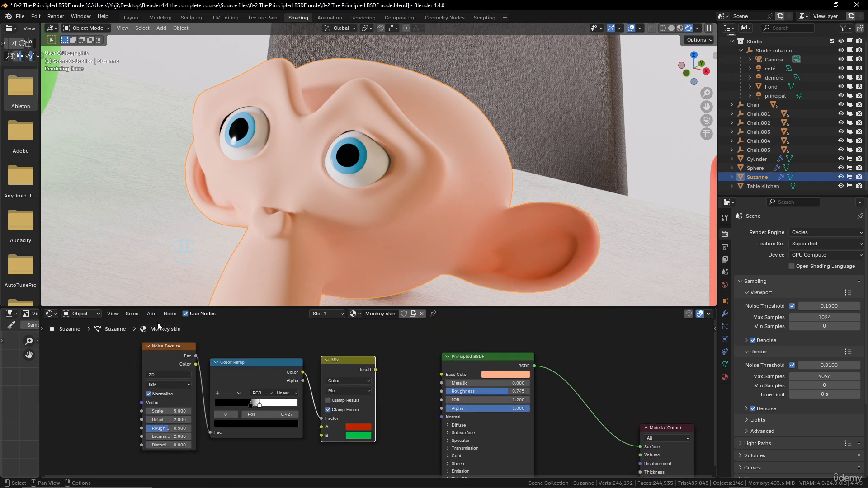
Preview the Color Ramp node's output directly on Suzanne's skin.
{"action": "left_click", "coordinate": [255, 362], "text": "ctrl+shift"}
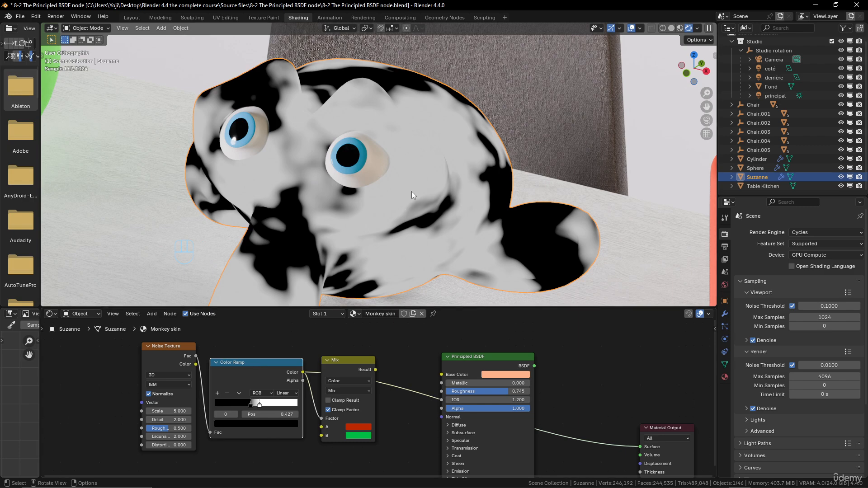
{"action": "middle_click_drag", "start_coordinate": [416, 155], "coordinate": [444, 124]}
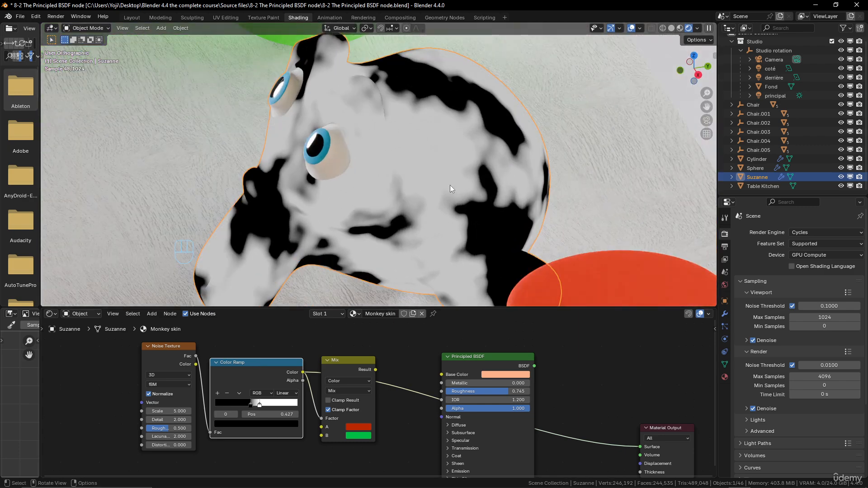
{"action": "scroll", "coordinate": [571, 430], "scroll_direction": "down", "scroll_amount": 4}
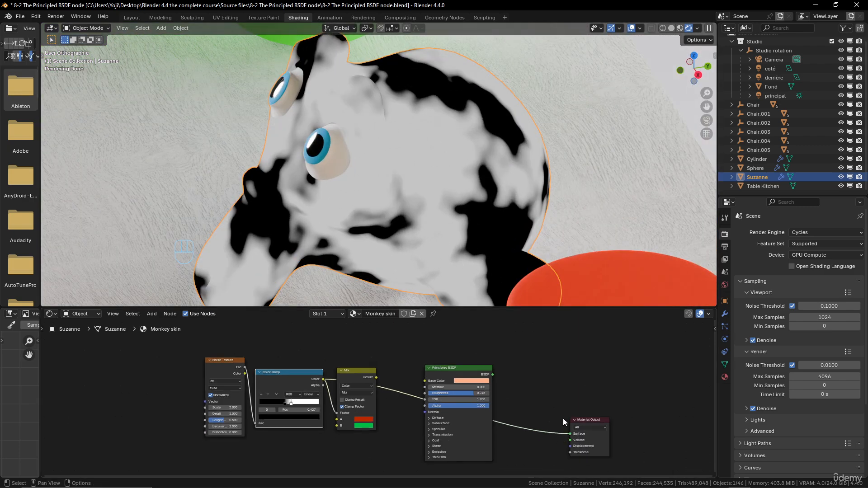
{"action": "middle_click_drag", "start_coordinate": [547, 427], "coordinate": [536, 395]}
Duplicate the Principled BSDF node below the original and link the original's BSDF output to the Material Output's Surface.
{"action": "left_click", "coordinate": [446, 340]}
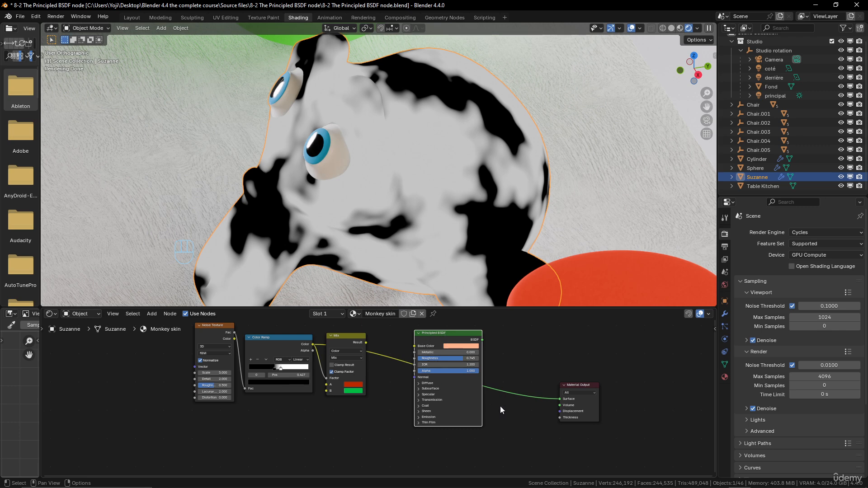
{"action": "middle_click_drag", "start_coordinate": [503, 412], "coordinate": [501, 404]}
{"action": "scroll", "coordinate": [500, 403], "scroll_direction": "down", "scroll_amount": 2}
{"action": "key", "text": "shift+d"}
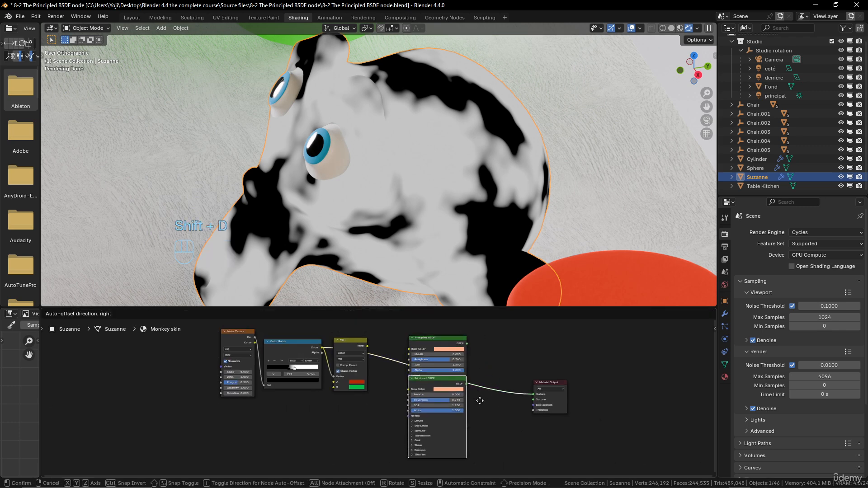
{"action": "left_click", "coordinate": [484, 452]}
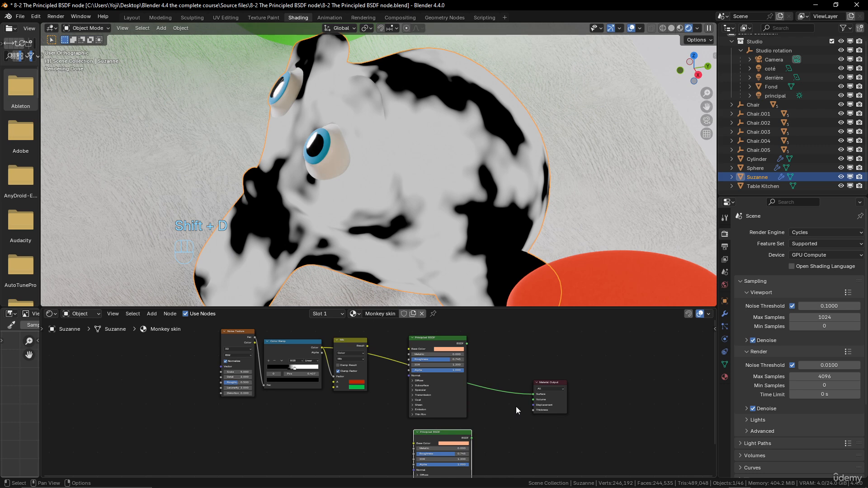
{"action": "left_click_drag", "start_coordinate": [467, 344], "coordinate": [531, 397]}
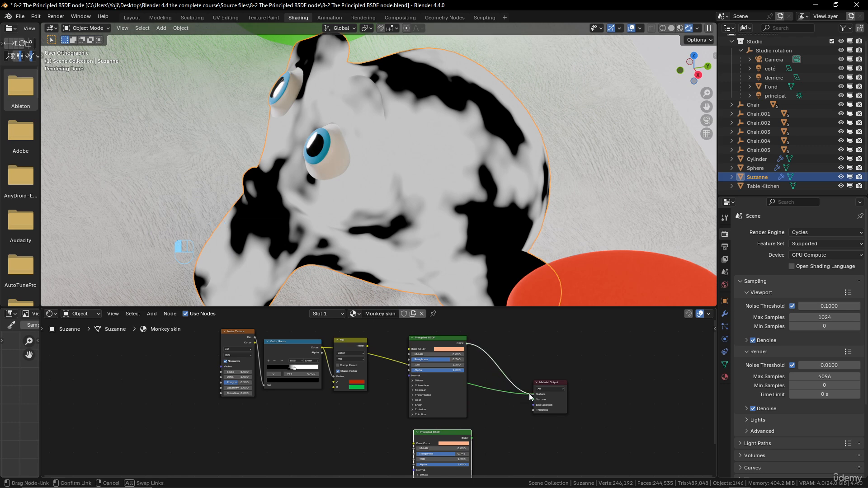
{"action": "left_click_drag", "start_coordinate": [530, 395], "coordinate": [531, 395]}
Set the Base Color of the linked Principled BSDF to saturated red (#FF0E00FF).
{"action": "scroll", "coordinate": [518, 361], "scroll_direction": "up", "scroll_amount": 2}
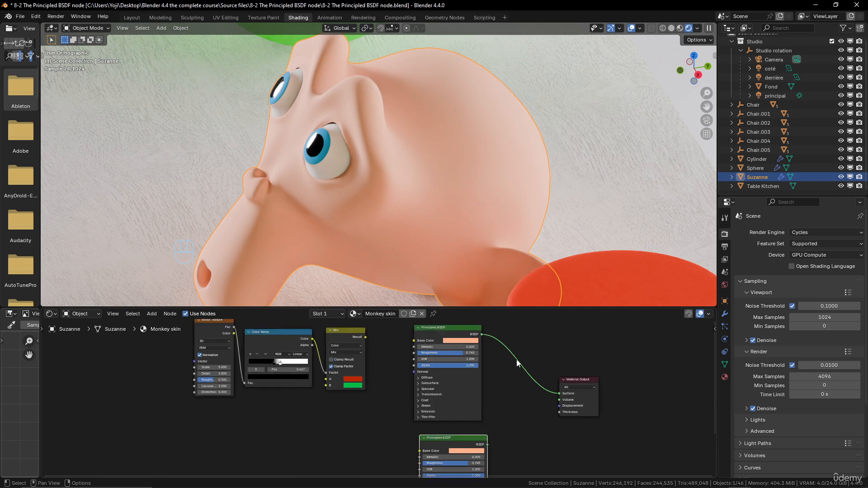
{"action": "middle_click_drag", "start_coordinate": [518, 360], "coordinate": [502, 390]}
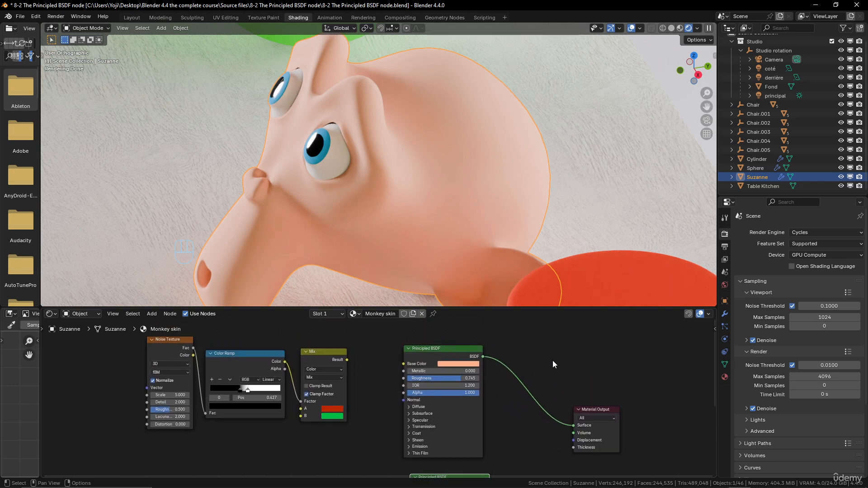
{"action": "scroll", "coordinate": [495, 389], "scroll_direction": "up", "scroll_amount": 1}
{"action": "scroll", "coordinate": [511, 384], "scroll_direction": "up", "scroll_amount": 2}
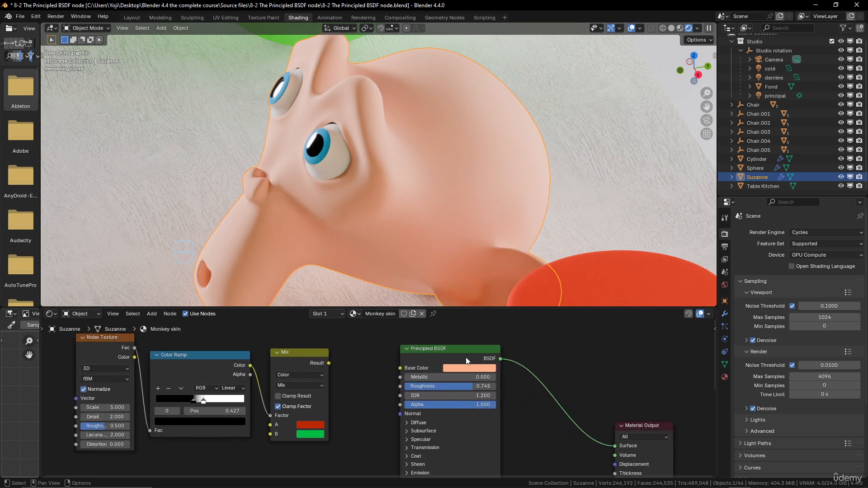
{"action": "left_click", "coordinate": [474, 369]}
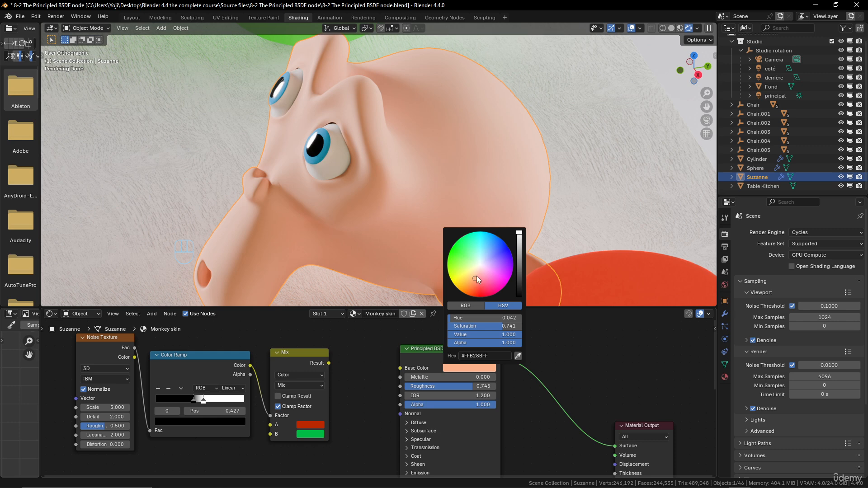
{"action": "left_click_drag", "start_coordinate": [476, 276], "coordinate": [479, 297]}
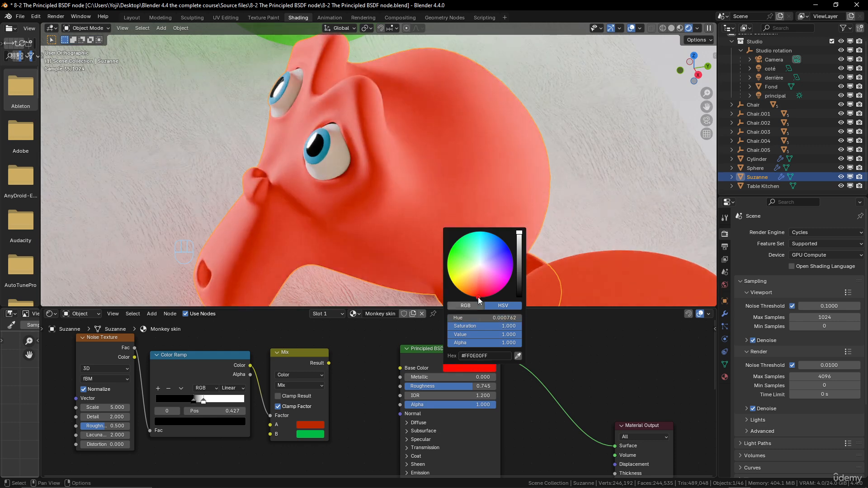
Set the red Principled BSDF's Metallic to about 0.782 and its Roughness to about 0.277.
{"action": "left_click_drag", "start_coordinate": [472, 388], "coordinate": [473, 388]}
{"action": "left_click_drag", "start_coordinate": [445, 387], "coordinate": [413, 387]}
{"action": "middle_click_drag", "start_coordinate": [503, 436], "coordinate": [522, 416]}
{"action": "key", "text": "BackSpace"}
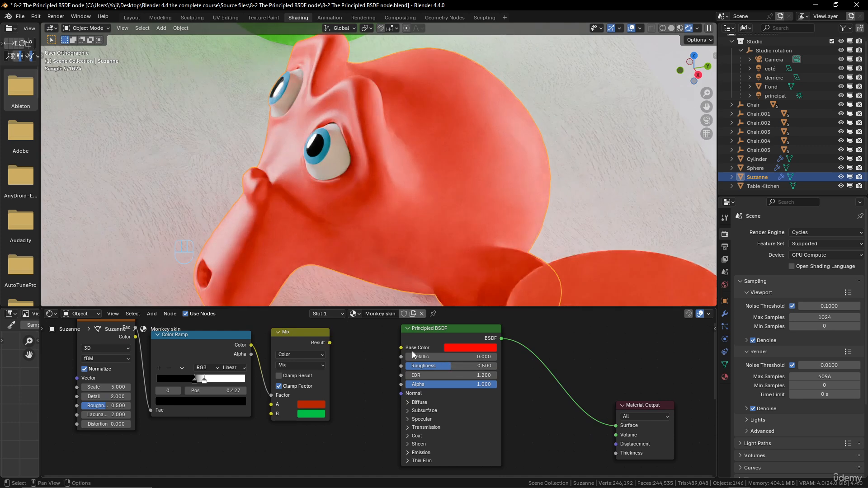
{"action": "left_click_drag", "start_coordinate": [413, 355], "coordinate": [462, 366]}
Set the red Principled BSDF's Coat Weight to about 0.795.
{"action": "left_click", "coordinate": [408, 435]}
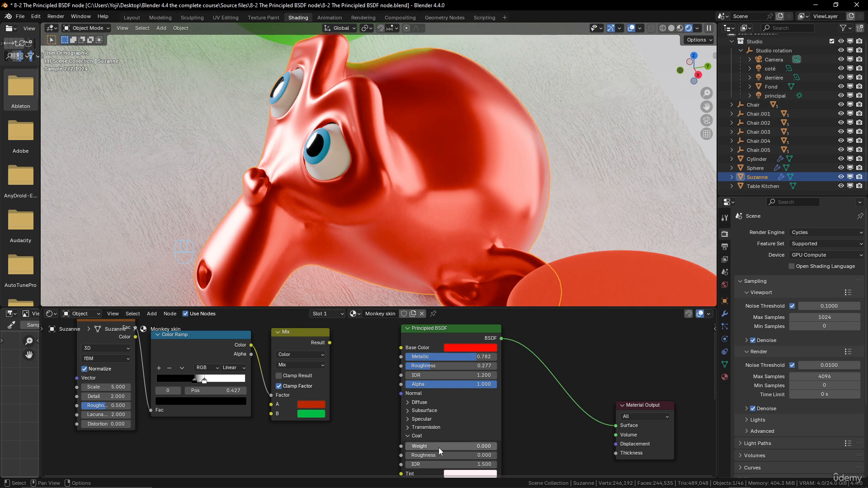
{"action": "left_click_drag", "start_coordinate": [439, 448], "coordinate": [477, 446]}
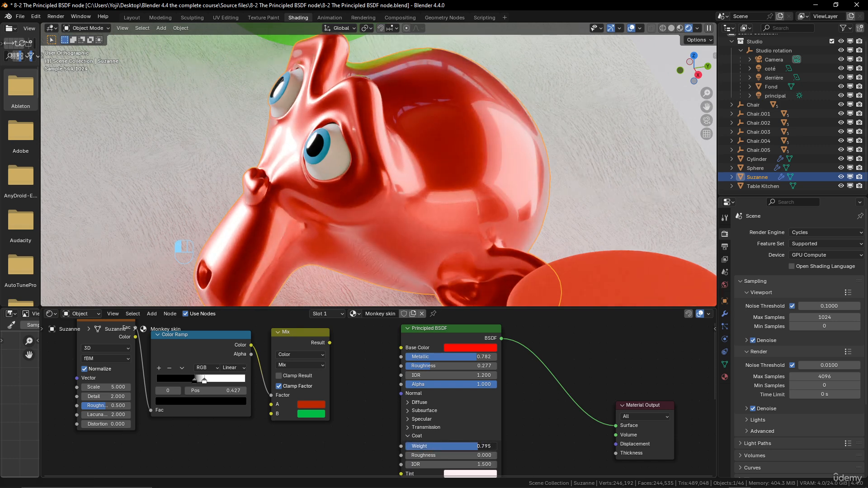
{"action": "middle_click_drag", "start_coordinate": [415, 464], "coordinate": [416, 397]}
{"action": "middle_click_drag", "start_coordinate": [473, 395], "coordinate": [476, 371]}
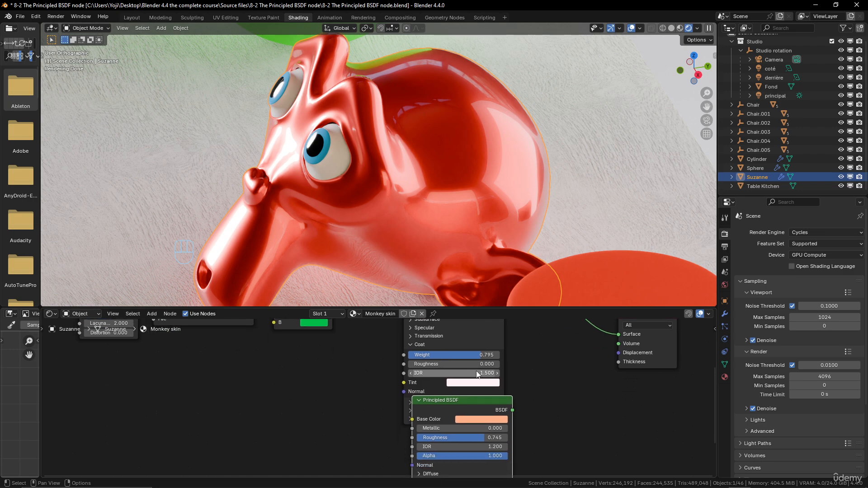
Expand the red Principled BSDF's Sheen settings and move the peach Principled BSDF node clear below it.
{"action": "left_click_drag", "start_coordinate": [458, 401], "coordinate": [453, 443]}
{"action": "left_click", "coordinate": [411, 402]}
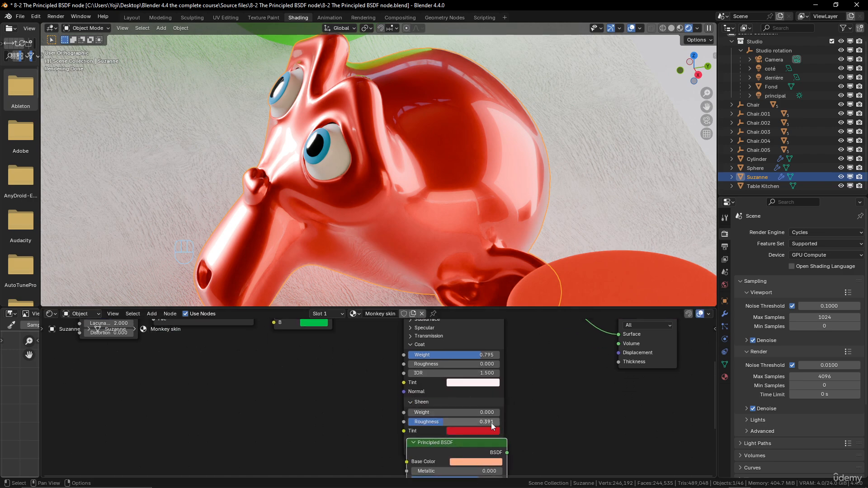
{"action": "middle_click_drag", "start_coordinate": [491, 423], "coordinate": [493, 359]}
{"action": "left_click_drag", "start_coordinate": [465, 381], "coordinate": [459, 444]}
Give the red Principled BSDF a saturated blue Sheen Tint, with Sheen Weight about 0.936 and Sheen Roughness about 0.573.
{"action": "left_click", "coordinate": [468, 369]}
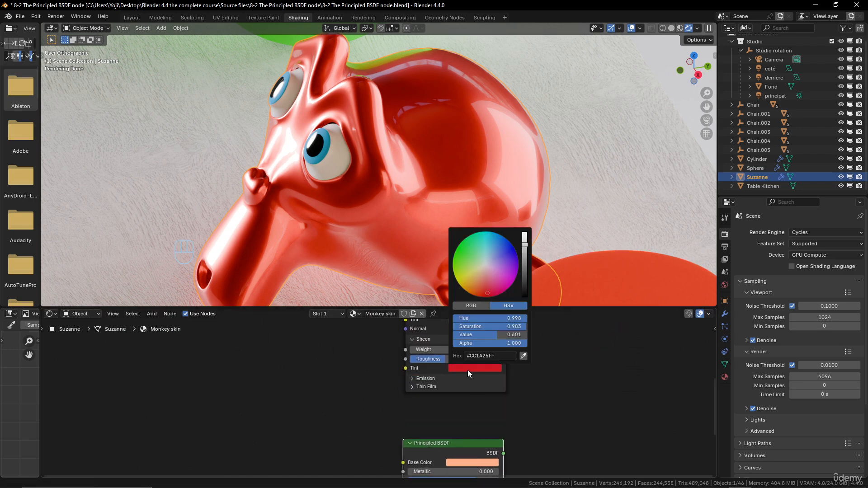
{"action": "left_click_drag", "start_coordinate": [488, 293], "coordinate": [509, 247]}
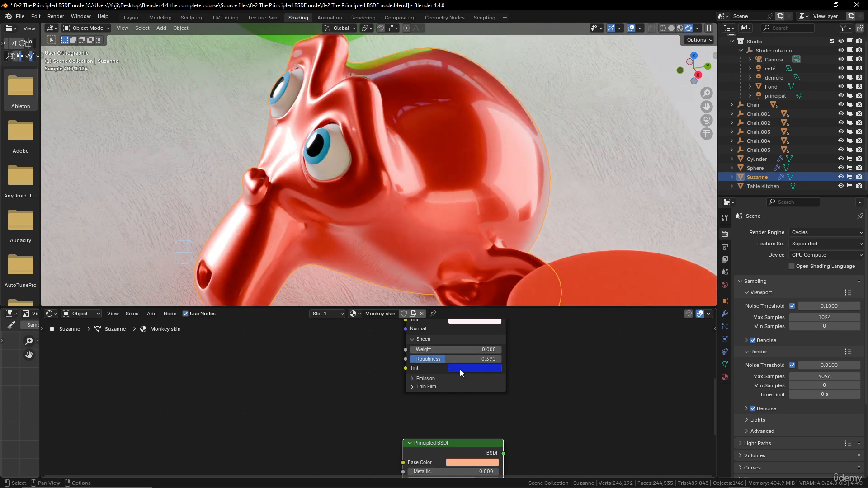
{"action": "left_click_drag", "start_coordinate": [447, 350], "coordinate": [488, 349]}
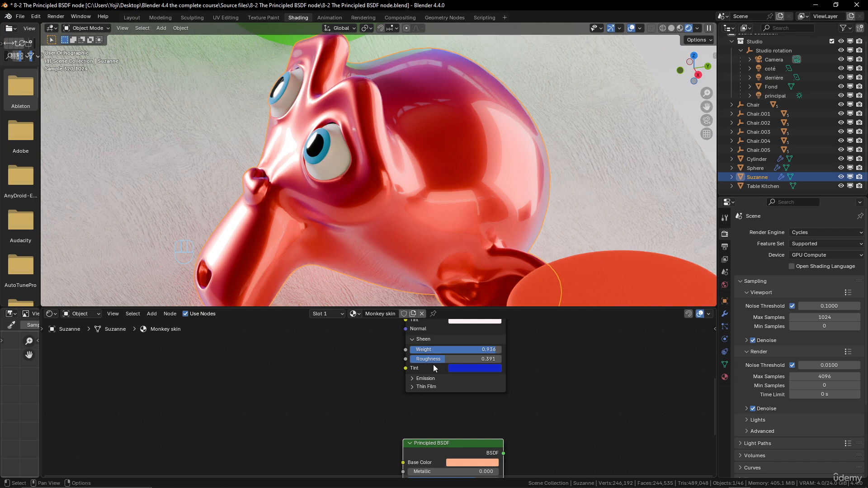
{"action": "mouse_move", "coordinate": [443, 360]}
{"action": "left_mouse_down"}
{"action": "mouse_move", "coordinate": [470, 360]}
{"action": "mouse_move", "coordinate": [460, 360]}
{"action": "left_mouse_up"}
{"action": "mouse_move", "coordinate": [441, 242]}
{"action": "middle_mouse_down"}
{"action": "mouse_move", "coordinate": [477, 215]}
{"action": "mouse_move", "coordinate": [427, 240]}
{"action": "middle_mouse_up"}
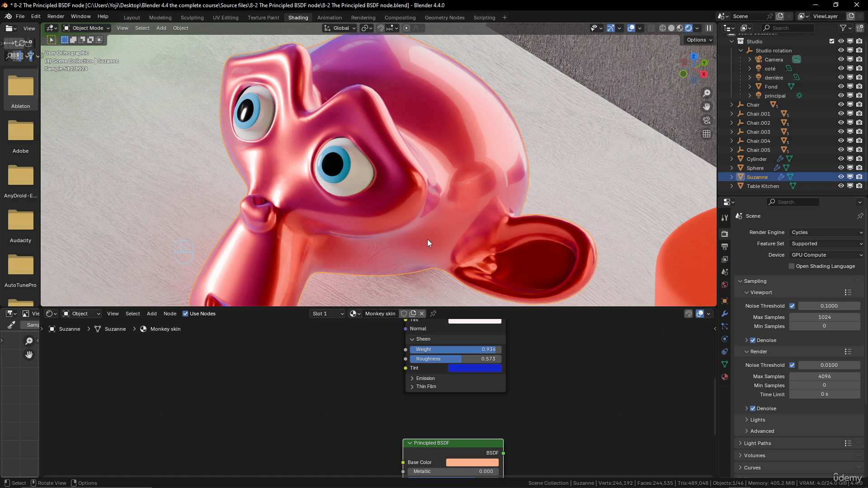
Darken the peach Principled BSDF's Base Color to black.
{"action": "scroll", "coordinate": [519, 428], "scroll_direction": "down", "scroll_amount": 2}
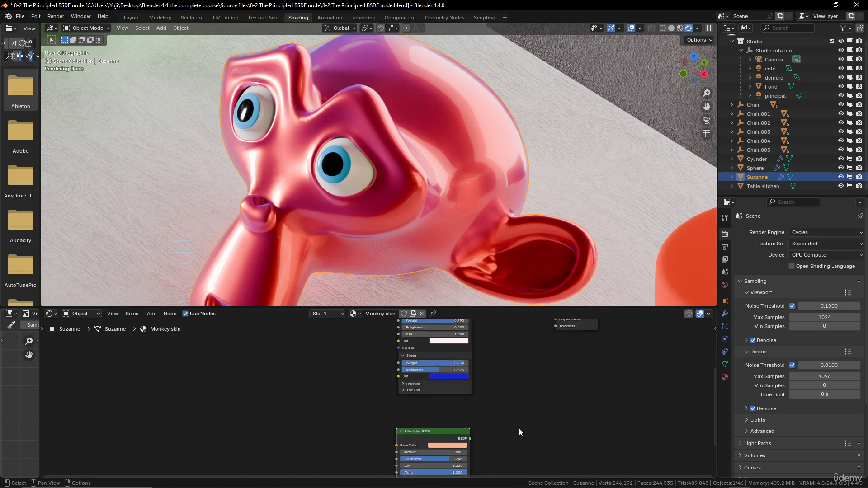
{"action": "middle_click_drag", "start_coordinate": [519, 428], "coordinate": [501, 363]}
{"action": "scroll", "coordinate": [501, 364], "scroll_direction": "up", "scroll_amount": 3}
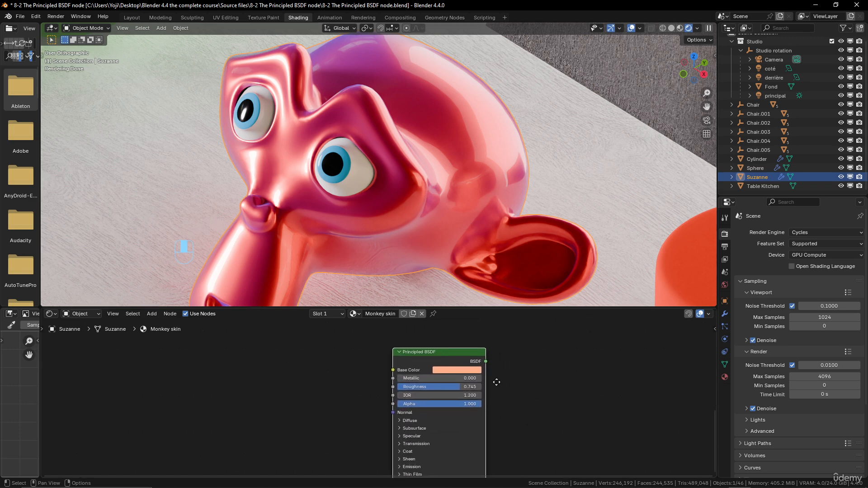
{"action": "left_click", "coordinate": [446, 373]}
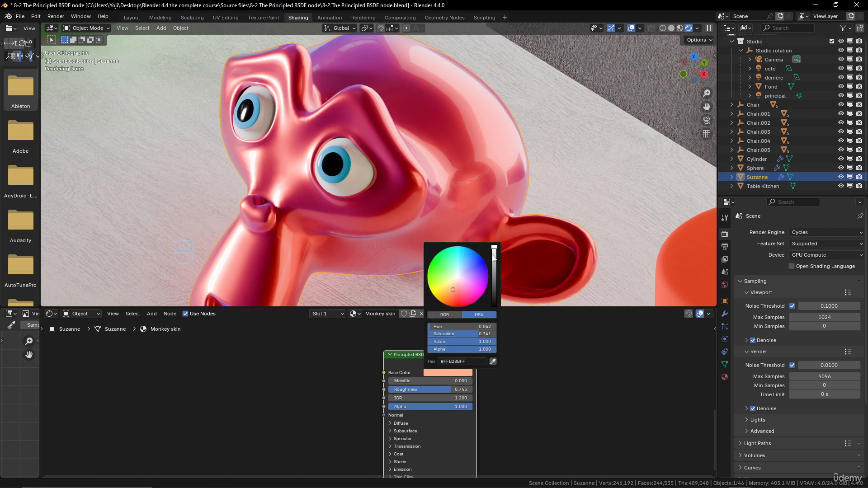
{"action": "left_click_drag", "start_coordinate": [451, 289], "coordinate": [453, 298]}
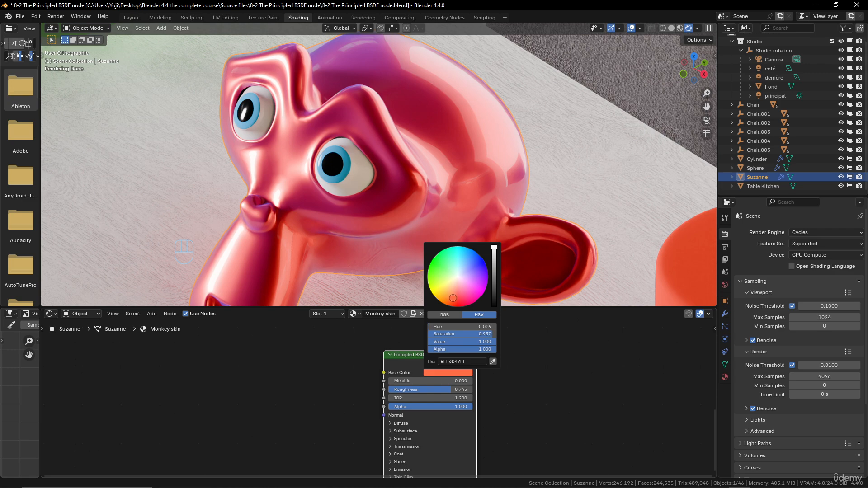
{"action": "left_click_drag", "start_coordinate": [497, 263], "coordinate": [496, 308]}
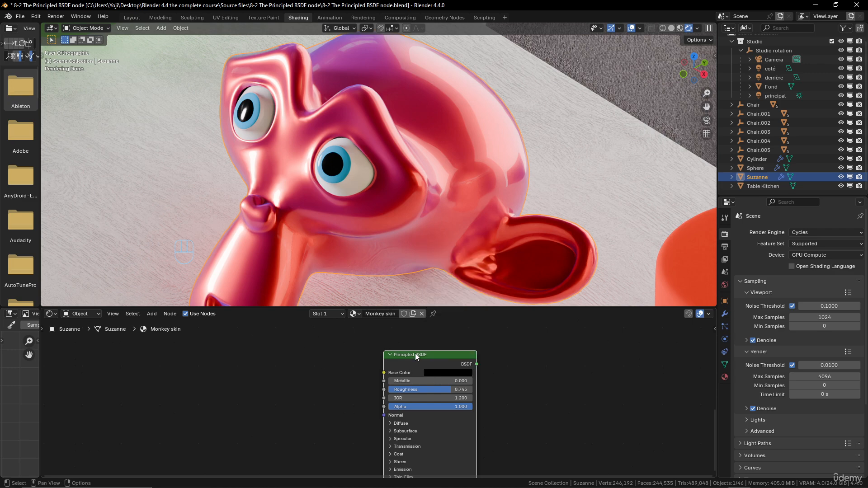
Preview the lower Principled BSDF on Suzanne and set its Base Color to dark reddish brown (#6D3523FF).
{"action": "key", "text": "shift+ctrl"}
{"action": "left_click", "coordinate": [442, 372]}
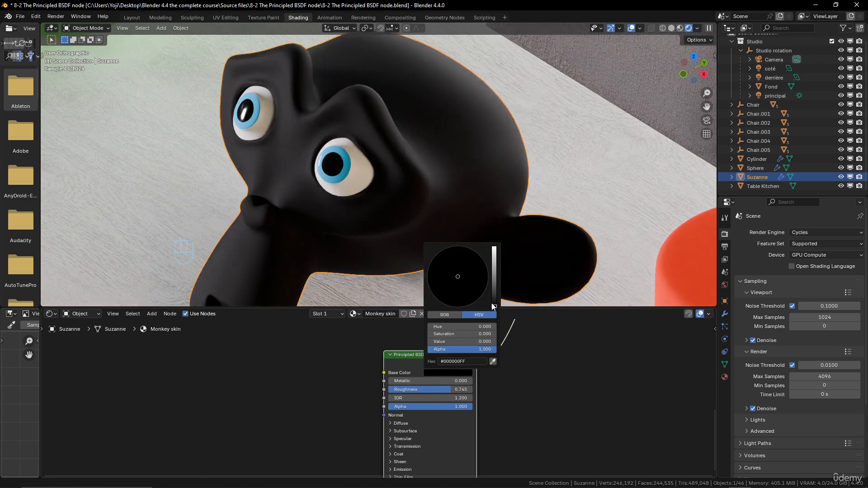
{"action": "left_click_drag", "start_coordinate": [494, 307], "coordinate": [494, 252]}
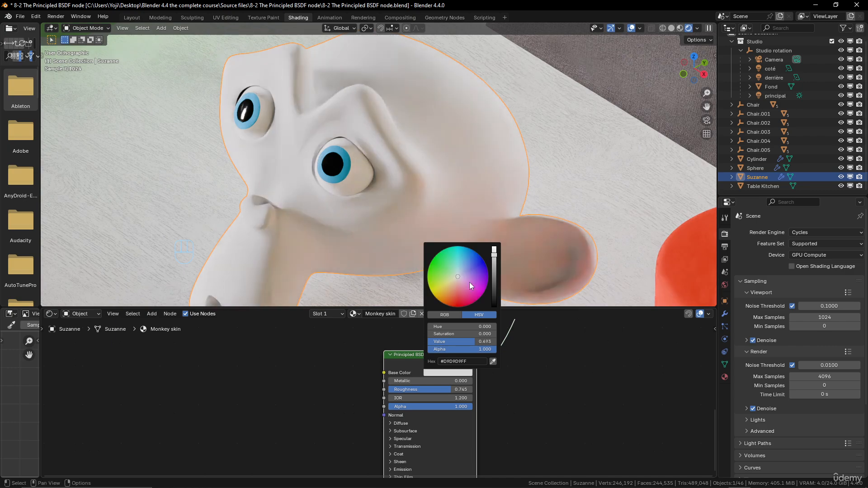
{"action": "left_click_drag", "start_coordinate": [469, 283], "coordinate": [453, 297]}
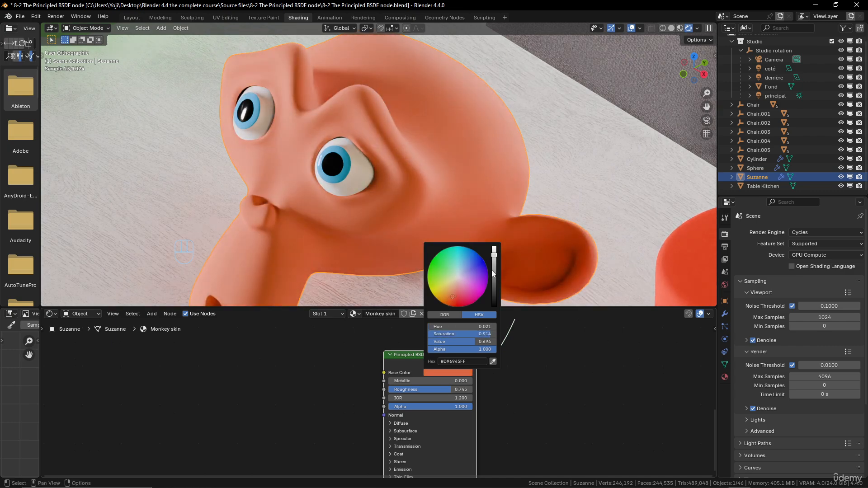
{"action": "left_click_drag", "start_coordinate": [493, 274], "coordinate": [494, 281]}
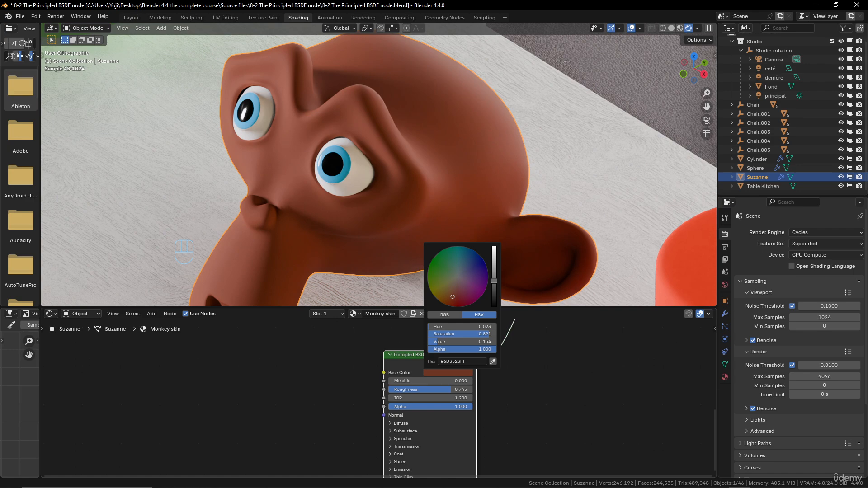
Compare the brown and red Principled BSDF shaders by previewing each on Suzanne, finishing with the red one.
{"action": "scroll", "coordinate": [452, 230], "scroll_direction": "down", "scroll_amount": 6}
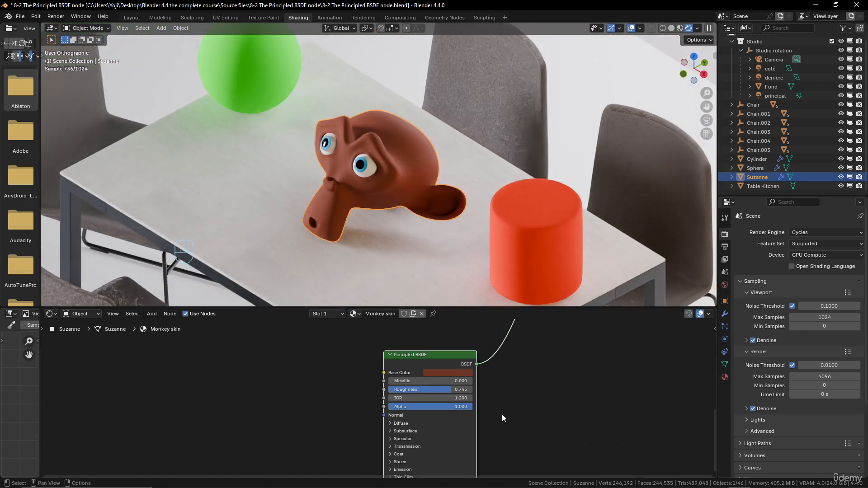
{"action": "scroll", "coordinate": [442, 352], "scroll_direction": "down", "scroll_amount": 5}
{"action": "middle_click_drag", "start_coordinate": [446, 360], "coordinate": [403, 424]}
{"action": "scroll", "coordinate": [424, 361], "scroll_direction": "down", "scroll_amount": 3}
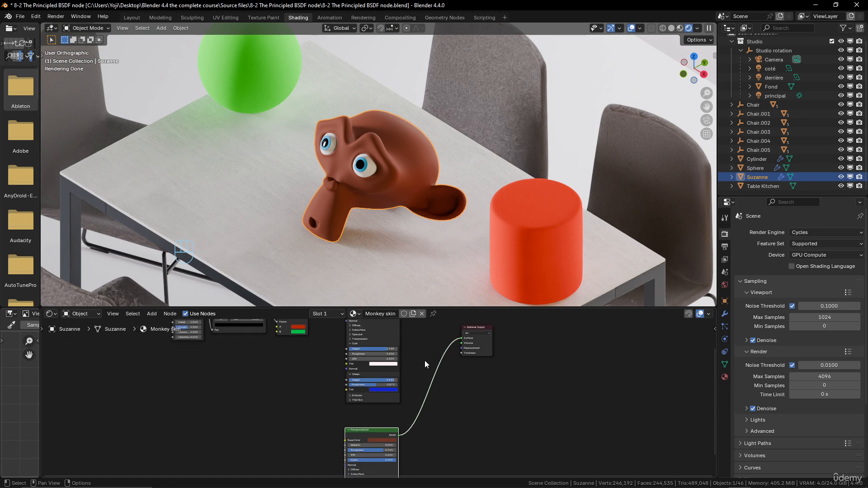
{"action": "mouse_move", "coordinate": [426, 360]}
{"action": "middle_mouse_down"}
{"action": "mouse_move", "coordinate": [416, 398]}
{"action": "mouse_move", "coordinate": [415, 351]}
{"action": "middle_mouse_up"}
{"action": "scroll", "coordinate": [402, 367], "scroll_direction": "down", "scroll_amount": 1}
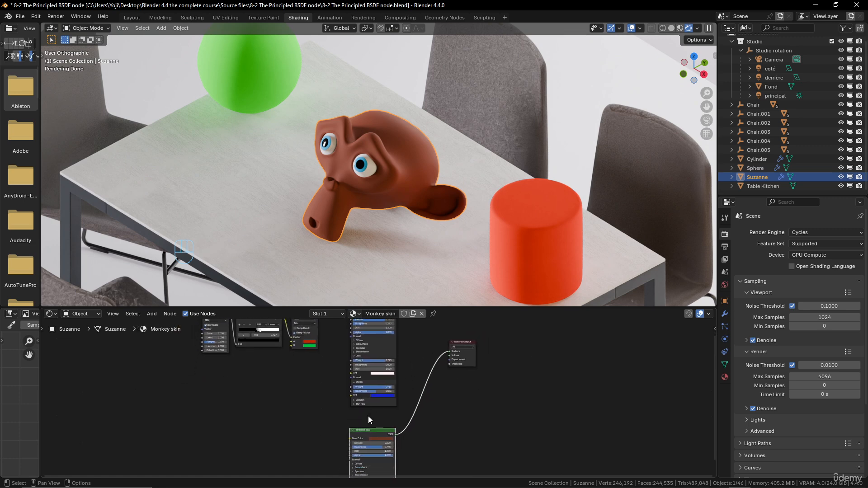
{"action": "left_click", "coordinate": [369, 431], "text": "ctrl+shift"}
{"action": "middle_click_drag", "start_coordinate": [408, 394], "coordinate": [411, 436]}
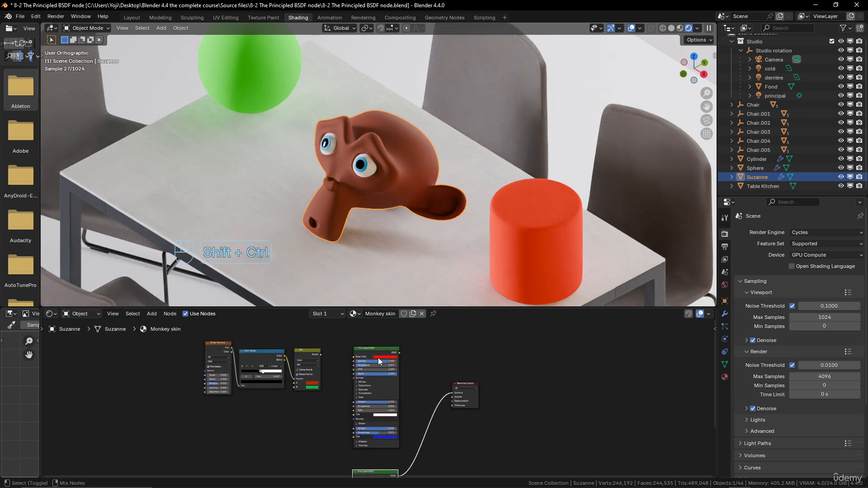
{"action": "left_click", "coordinate": [378, 351], "text": "ctrl+shift"}
{"action": "scroll", "coordinate": [427, 384], "scroll_direction": "up", "scroll_amount": 2}
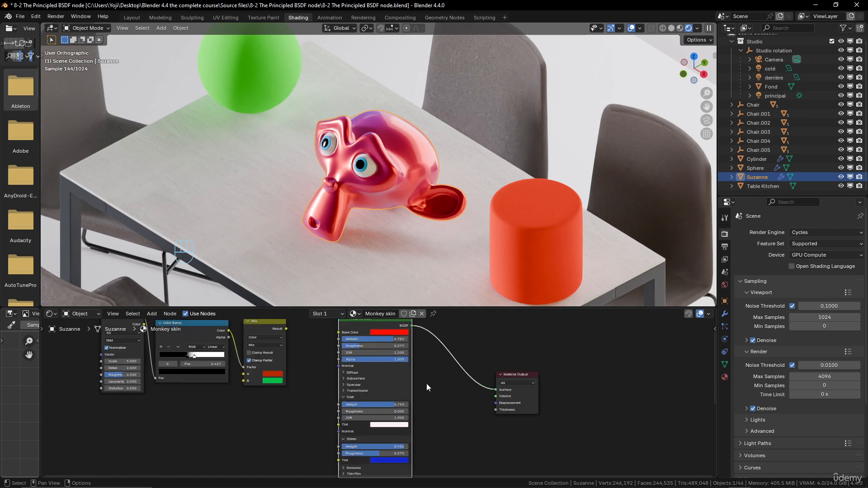
Move the Material Output farther from the Principled BSDF nodes and add a Mix Shader node between them.
{"action": "left_click_drag", "start_coordinate": [506, 391], "coordinate": [601, 405]}
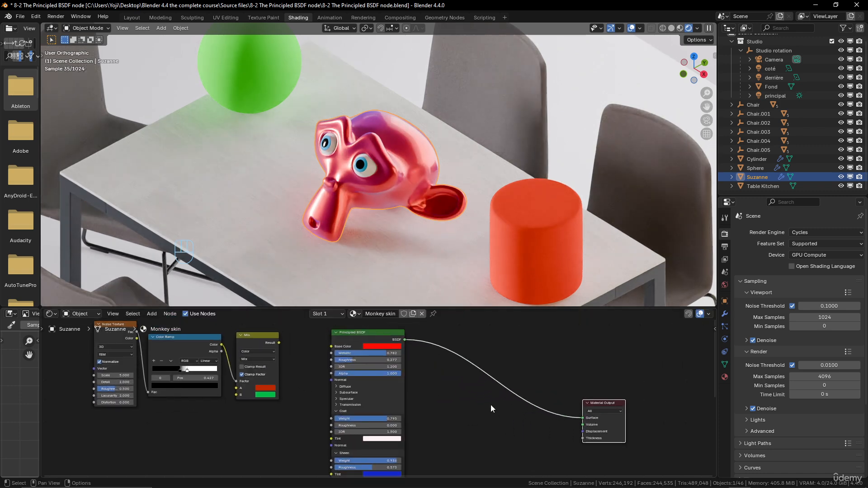
{"action": "key", "text": "shift+a"}
{"action": "mouse_move", "coordinate": [490, 405]}
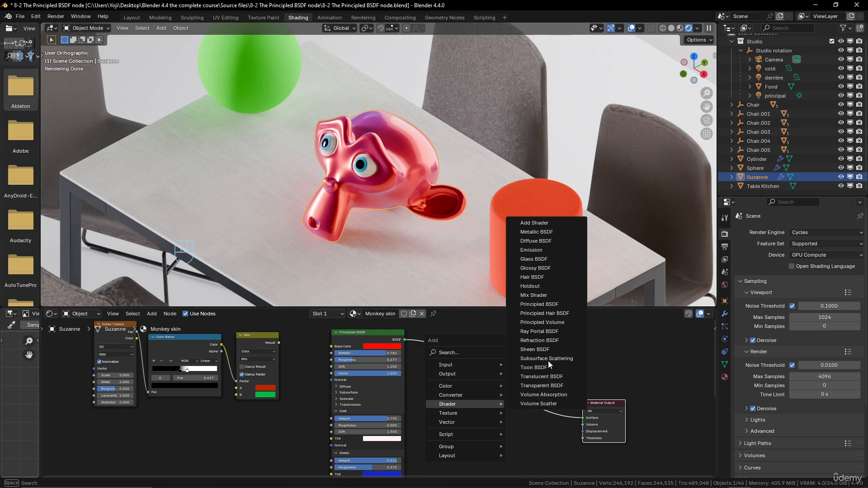
{"action": "left_click", "coordinate": [534, 295]}
{"action": "left_click", "coordinate": [493, 427]}
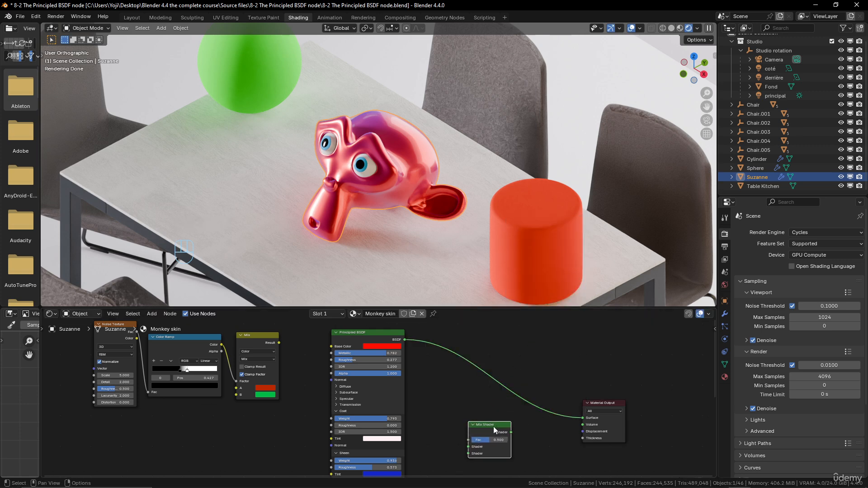
Link the red Principled BSDF to the Mix Shader's first Shader input and the brown one to its second.
{"action": "scroll", "coordinate": [506, 427], "scroll_direction": "up", "scroll_amount": 3}
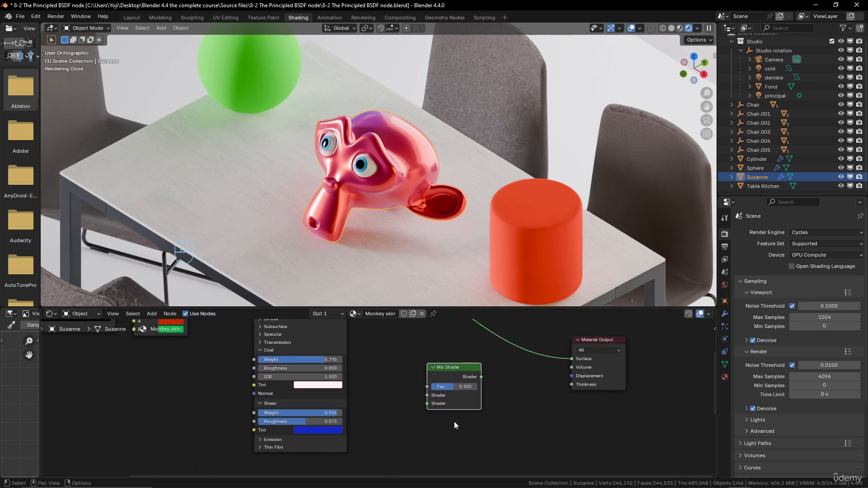
{"action": "scroll", "coordinate": [425, 395], "scroll_direction": "down", "scroll_amount": 3}
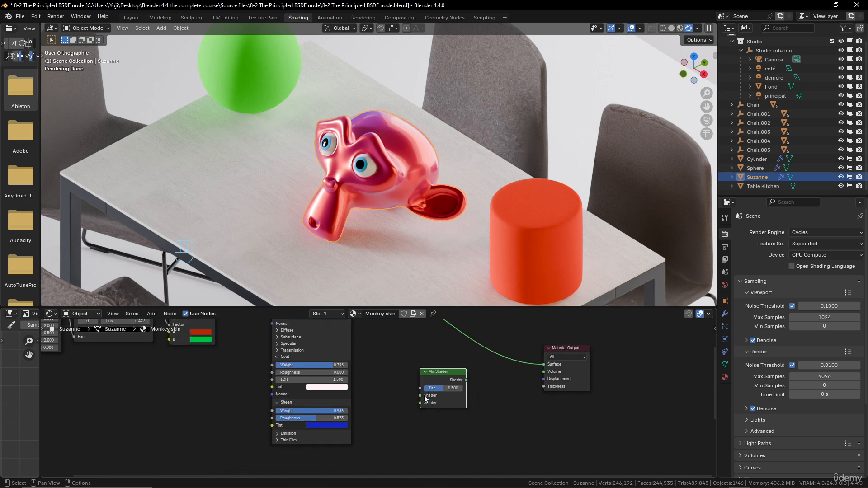
{"action": "left_click_drag", "start_coordinate": [366, 332], "coordinate": [423, 430]}
{"action": "scroll", "coordinate": [411, 403], "scroll_direction": "down", "scroll_amount": 3}
{"action": "left_click_drag", "start_coordinate": [366, 438], "coordinate": [423, 367]}
{"action": "scroll", "coordinate": [452, 394], "scroll_direction": "up", "scroll_amount": 3}
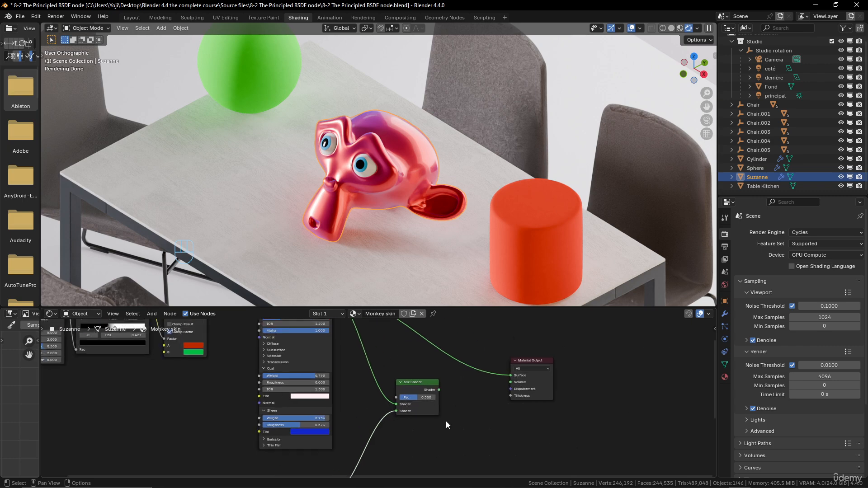
Link the Mix Shader's output to the Material Output's Surface and set its Fac to about 0.517.
{"action": "key", "text": "shift"}
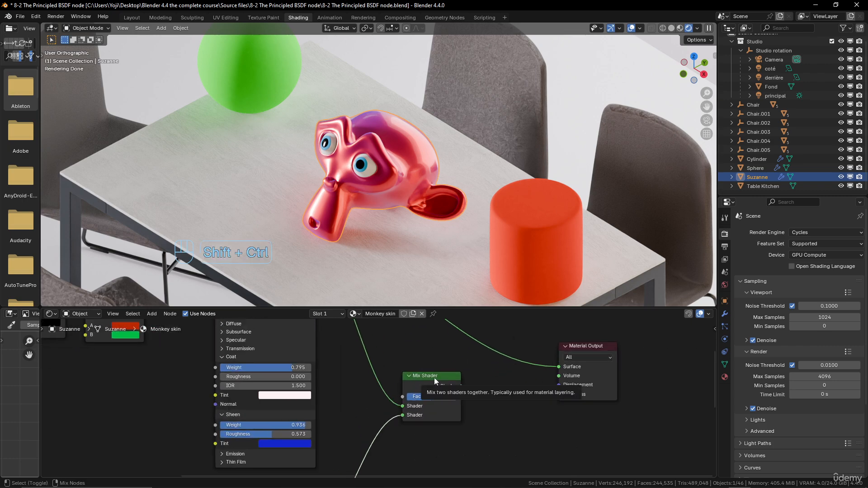
{"action": "left_click", "coordinate": [435, 378], "text": "ctrl+shift"}
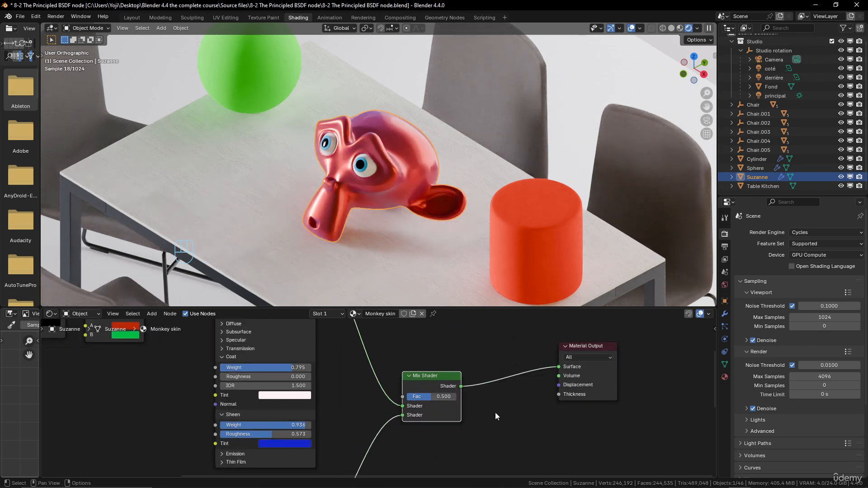
{"action": "scroll", "coordinate": [495, 412], "scroll_direction": "up", "scroll_amount": 2}
{"action": "mouse_move", "coordinate": [459, 397]}
{"action": "left_mouse_down"}
{"action": "mouse_move", "coordinate": [495, 397]}
{"action": "mouse_move", "coordinate": [423, 397]}
{"action": "mouse_move", "coordinate": [489, 397]}
{"action": "mouse_move", "coordinate": [427, 397]}
{"action": "mouse_move", "coordinate": [486, 397]}
{"action": "mouse_move", "coordinate": [458, 397]}
{"action": "left_mouse_up"}
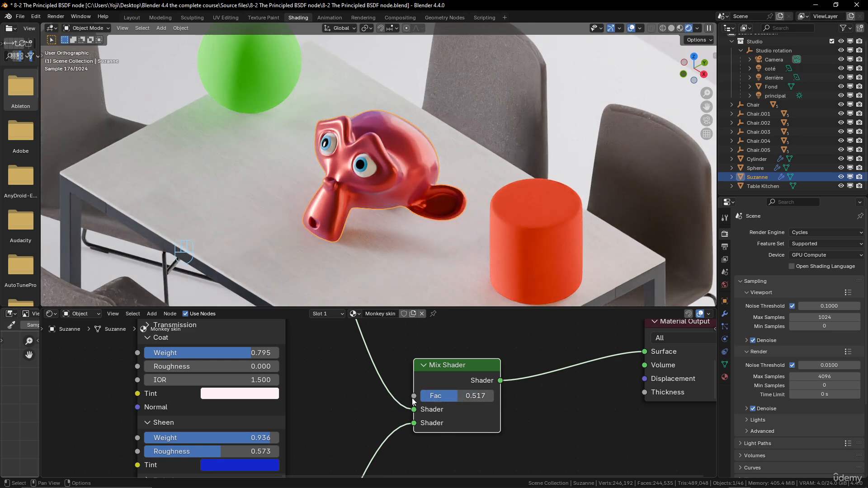
Link the Color Ramp's Color output to the Mix Shader's Fac and inspect the blended skin on Suzanne.
{"action": "scroll", "coordinate": [379, 398], "scroll_direction": "down", "scroll_amount": 4}
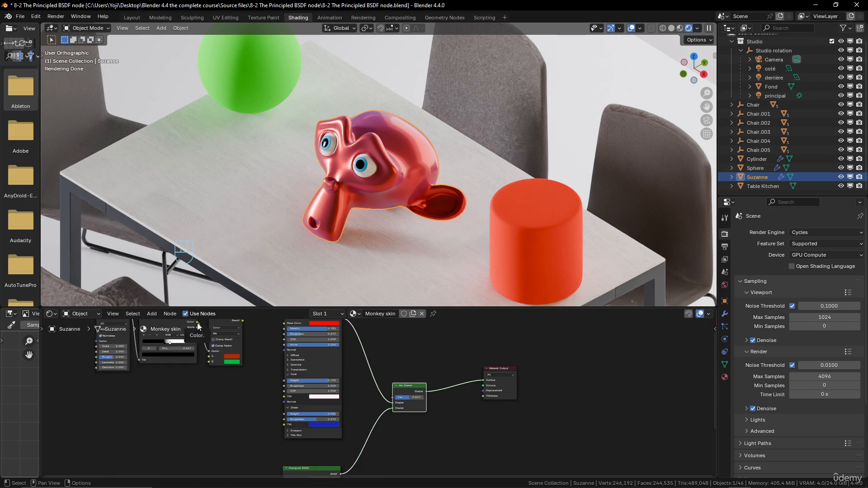
{"action": "left_click_drag", "start_coordinate": [197, 322], "coordinate": [392, 398]}
{"action": "scroll", "coordinate": [399, 199], "scroll_direction": "up", "scroll_amount": 5}
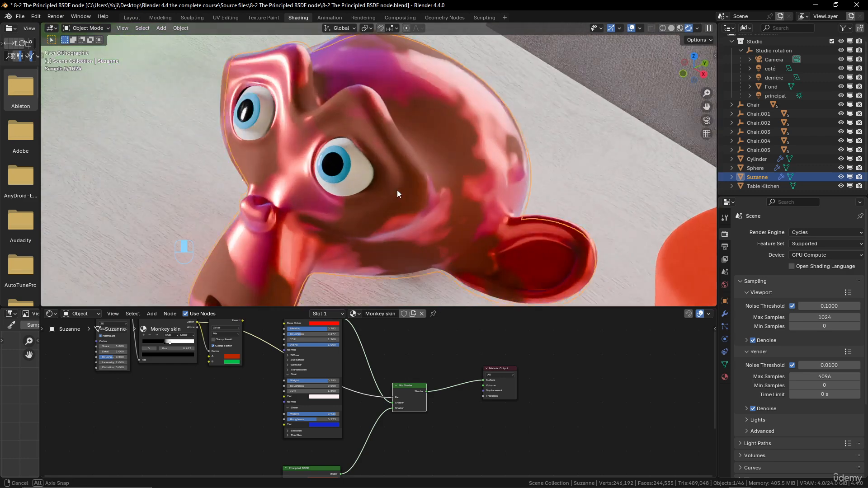
{"action": "middle_click_drag", "start_coordinate": [397, 194], "coordinate": [437, 184]}
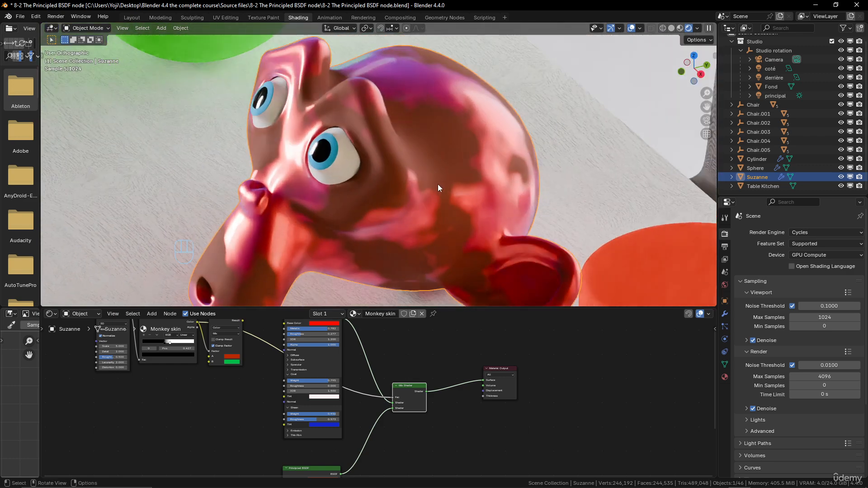
{"action": "scroll", "coordinate": [401, 359], "scroll_direction": "down", "scroll_amount": 2}
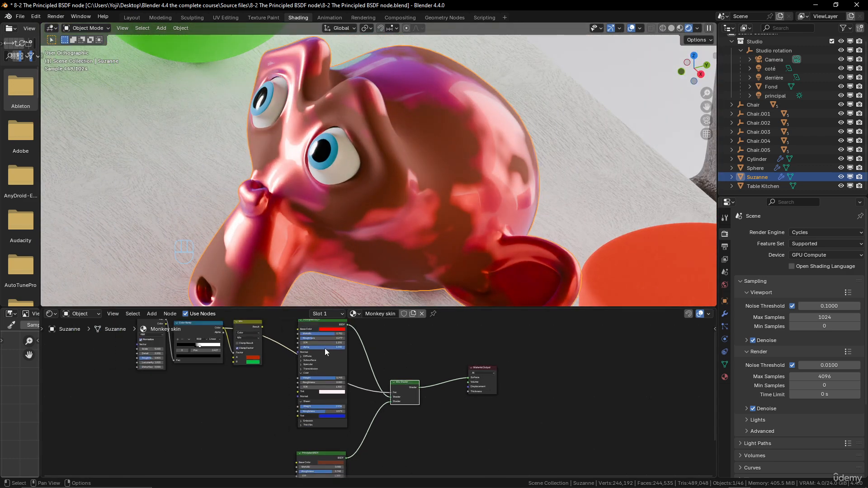
Expand the red Principled BSDF's Subsurface settings and inspect the blended skin on Suzanne.
{"action": "left_click", "coordinate": [329, 360]}
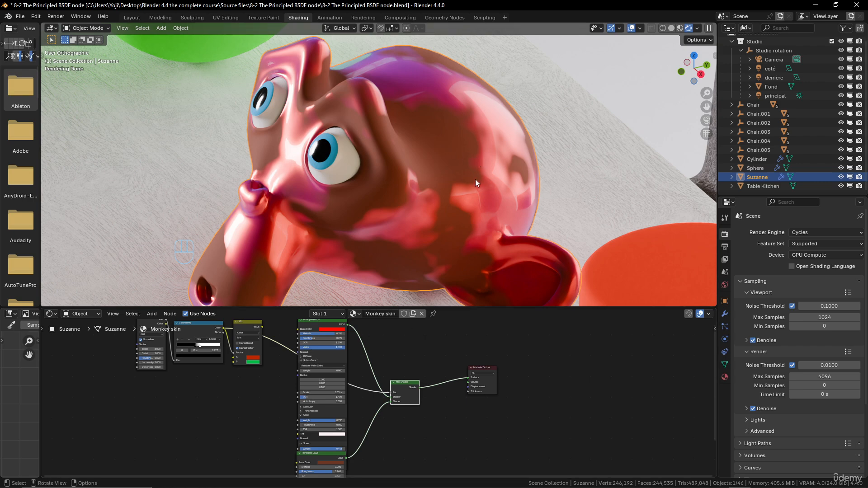
{"action": "scroll", "coordinate": [444, 240], "scroll_direction": "down", "scroll_amount": 4}
{"action": "scroll", "coordinate": [400, 379], "scroll_direction": "up", "scroll_amount": 2}
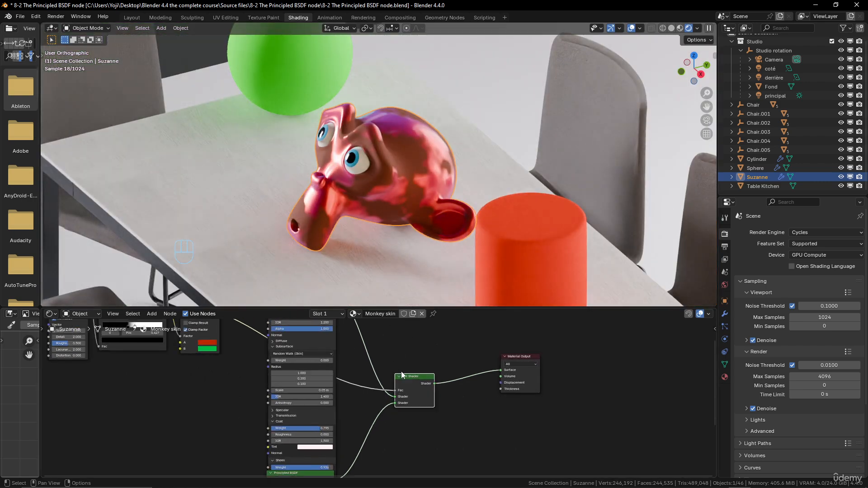
Move the Color Ramp node below the Mix node and collapse the red Principled BSDF's Subsurface settings.
{"action": "scroll", "coordinate": [402, 374], "scroll_direction": "down", "scroll_amount": 3}
{"action": "left_click_drag", "start_coordinate": [218, 355], "coordinate": [223, 412]}
{"action": "scroll", "coordinate": [418, 392], "scroll_direction": "down", "scroll_amount": 3}
{"action": "middle_click_drag", "start_coordinate": [417, 392], "coordinate": [419, 379]}
{"action": "scroll", "coordinate": [413, 387], "scroll_direction": "up", "scroll_amount": 3}
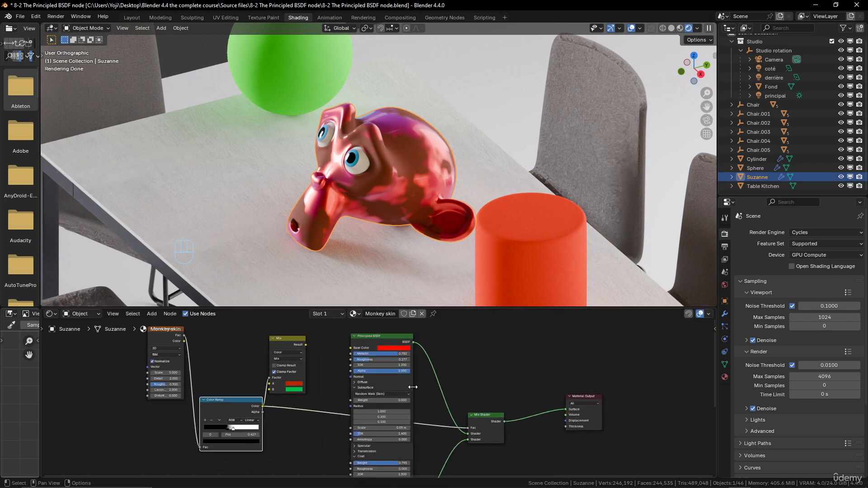
{"action": "left_click", "coordinate": [354, 388]}
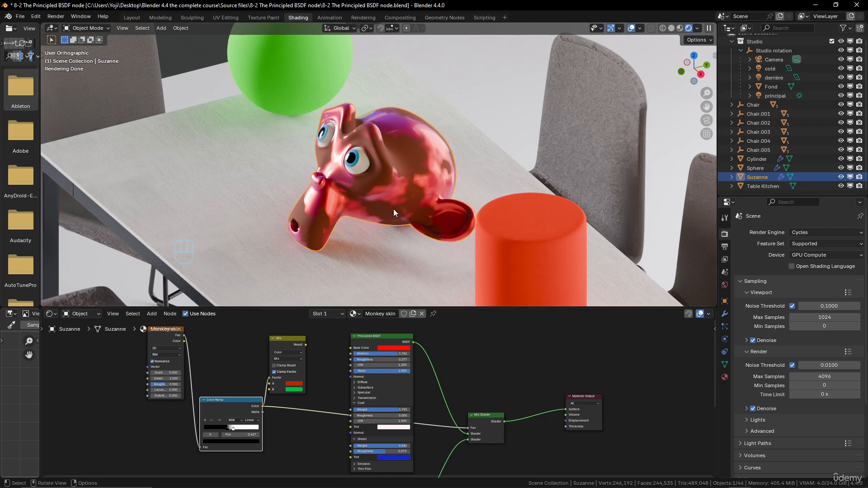
Preview the Noise Texture and the Color Ramp one after the other on Suzanne, seen from the front.
{"action": "middle_click_drag", "start_coordinate": [394, 209], "coordinate": [463, 211]}
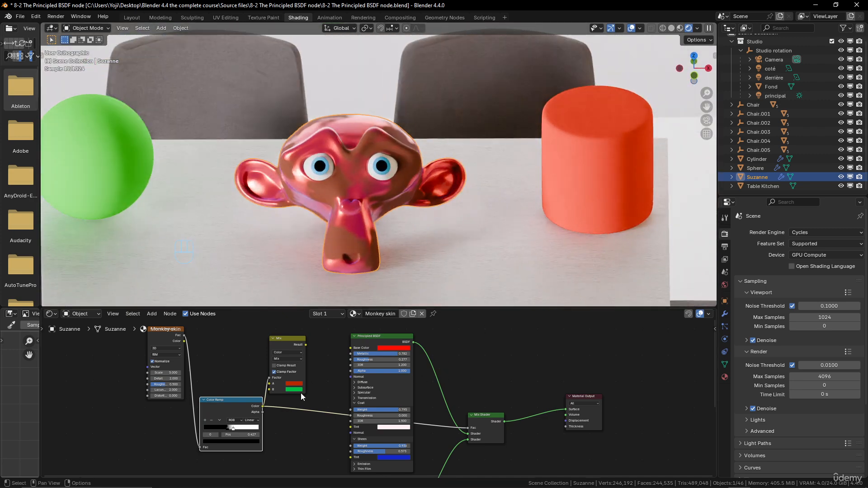
{"action": "scroll", "coordinate": [300, 392], "scroll_direction": "up", "scroll_amount": 2}
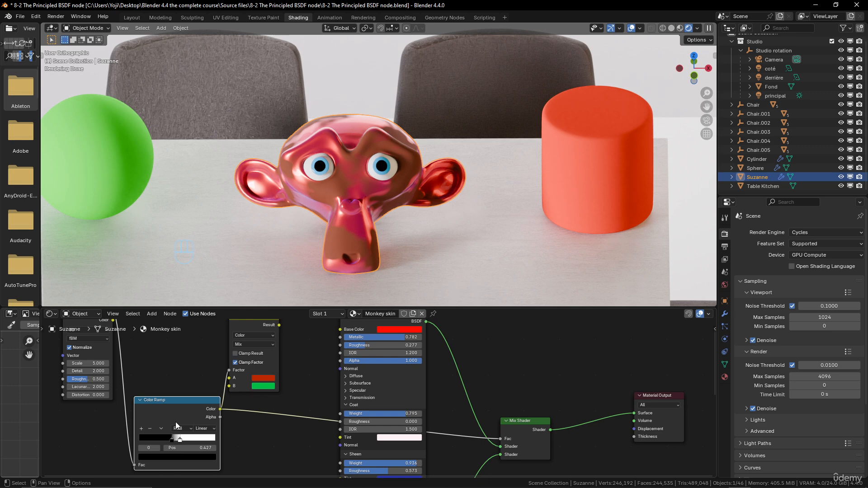
{"action": "scroll", "coordinate": [281, 395], "scroll_direction": "down", "scroll_amount": 5}
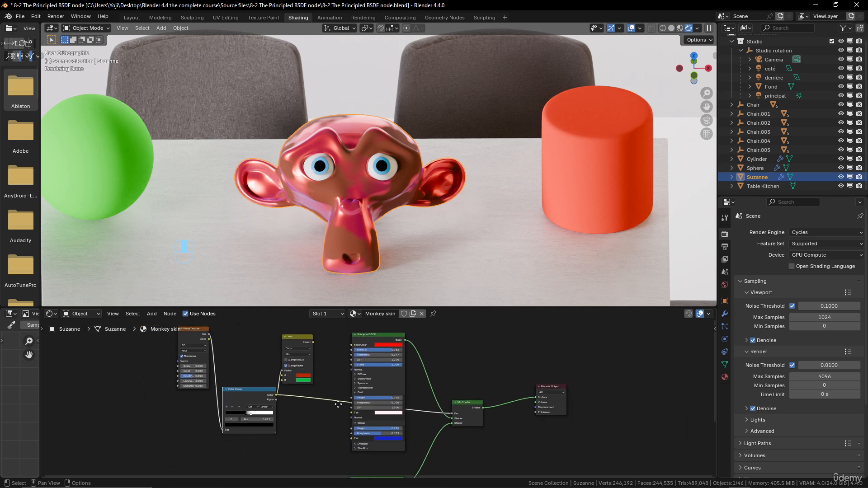
{"action": "middle_click_drag", "start_coordinate": [366, 420], "coordinate": [287, 360], "text": "ctrl"}
{"action": "left_click", "coordinate": [288, 363], "text": "ctrl+shift"}
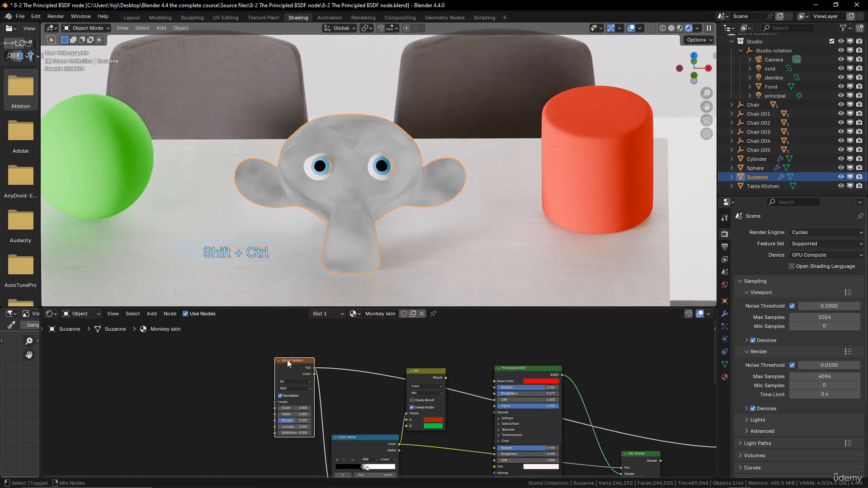
{"action": "middle_click_drag", "start_coordinate": [360, 442], "coordinate": [342, 403]}
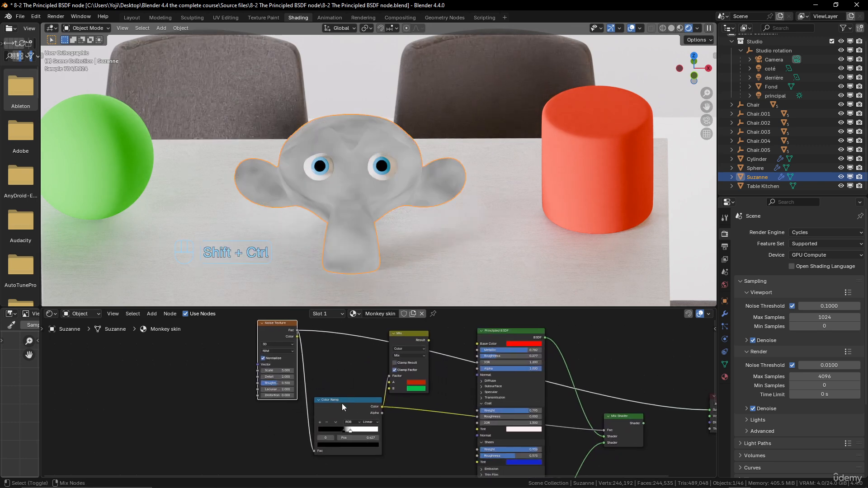
{"action": "left_click", "coordinate": [343, 400], "text": "ctrl+shift"}
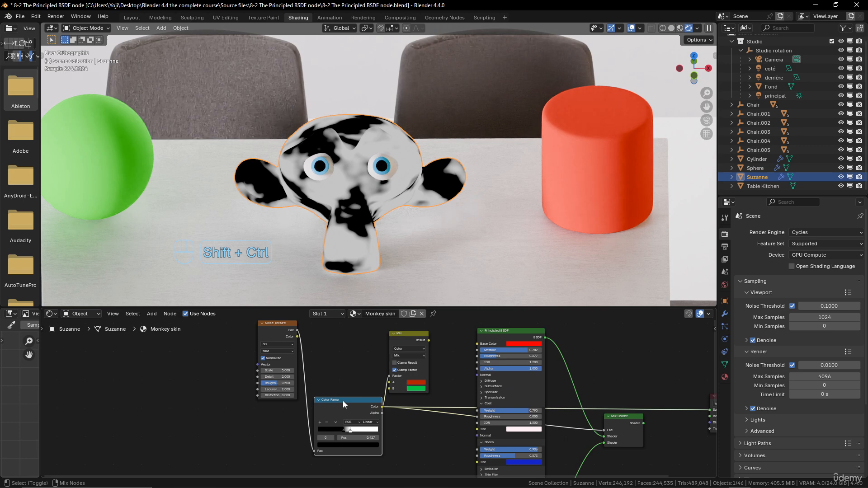
Preview the red and brown Principled BSDFs separately on Suzanne, and reconnect the Mix Shader to the Material Output's Surface.
{"action": "left_click", "coordinate": [510, 330], "text": "ctrl+shift"}
{"action": "scroll", "coordinate": [534, 386], "scroll_direction": "down", "scroll_amount": 5}
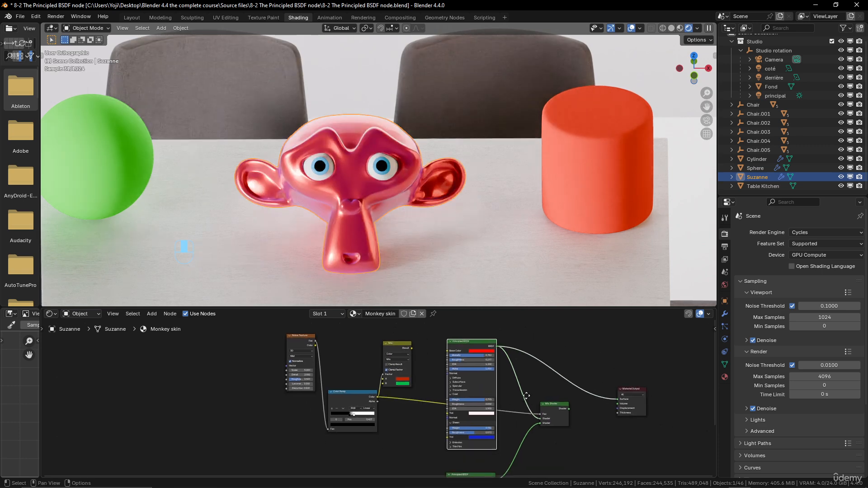
{"action": "left_click", "coordinate": [468, 414], "text": "ctrl+shift"}
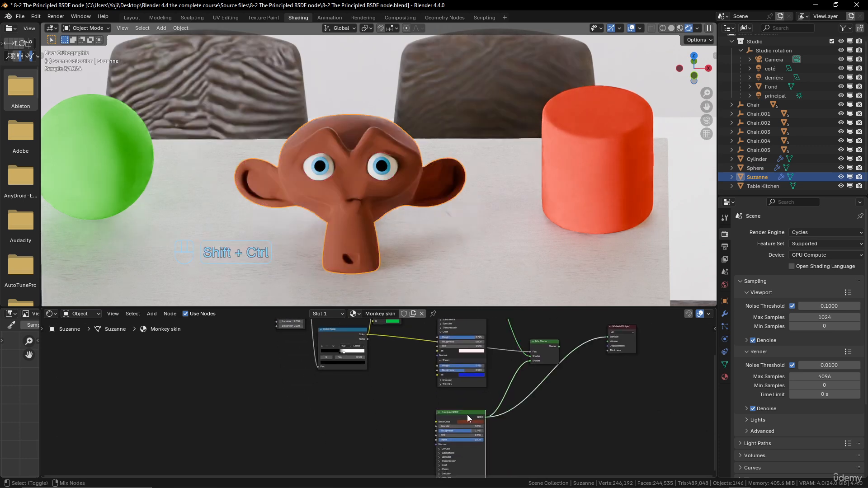
{"action": "left_click", "coordinate": [547, 342], "text": "ctrl+shift"}
{"action": "middle_click_drag", "start_coordinate": [416, 154], "coordinate": [406, 177]}
{"action": "scroll", "coordinate": [406, 176], "scroll_direction": "up", "scroll_amount": 4}
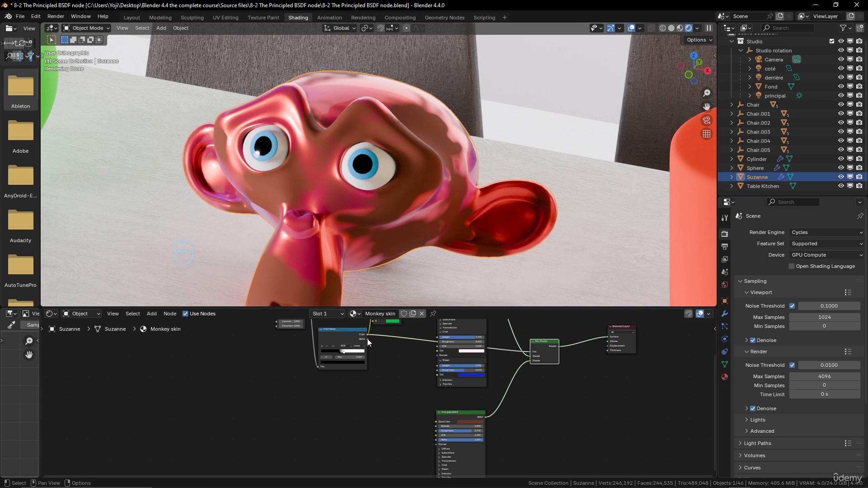
Review the material slots assigned to Suzanne, keeping Monkey skin as the active slot.
{"action": "left_click", "coordinate": [355, 314]}
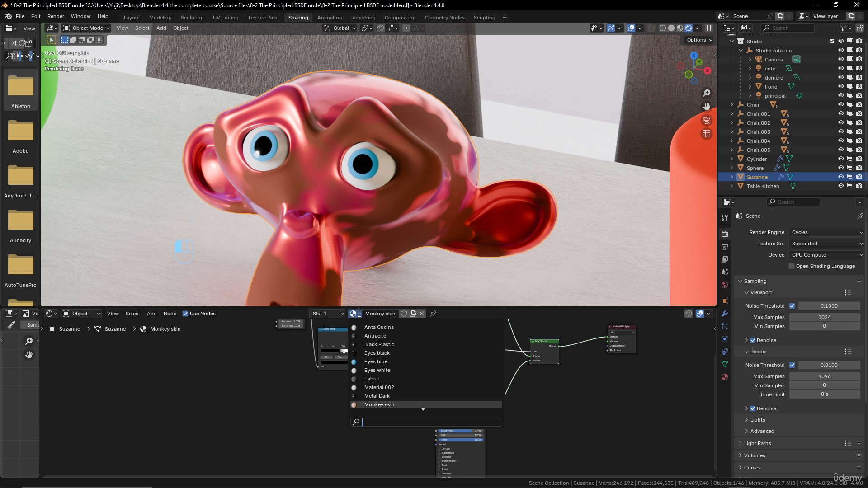
{"action": "left_click", "coordinate": [338, 314]}
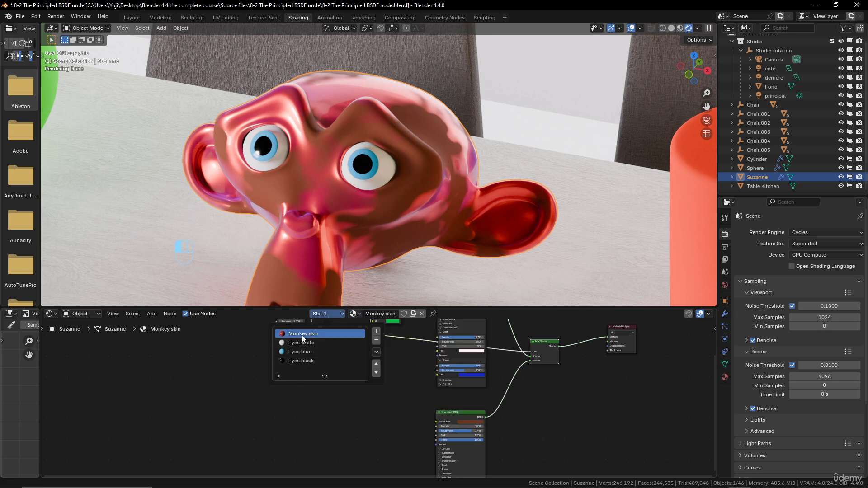
{"action": "middle_click_drag", "start_coordinate": [486, 364], "coordinate": [452, 427]}
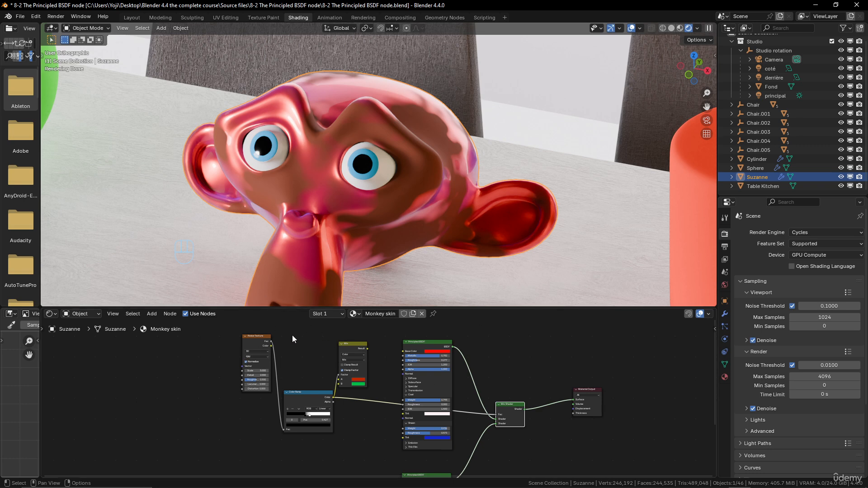
{"action": "left_click", "coordinate": [329, 315]}
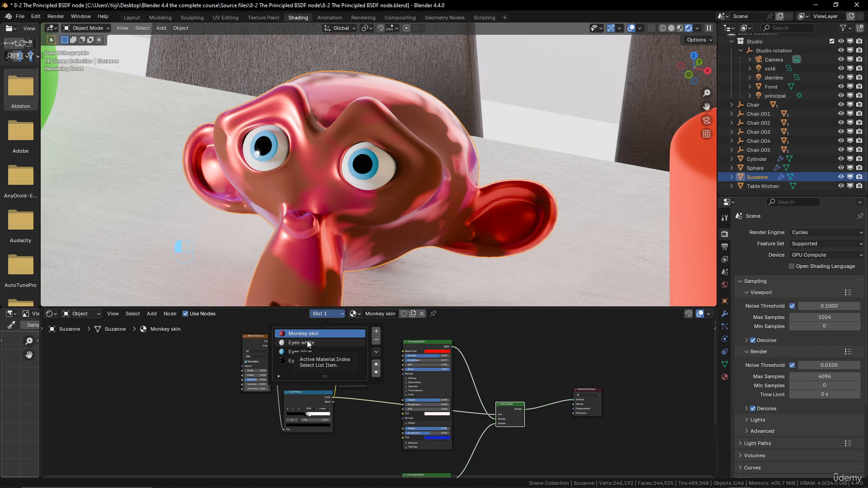
Examine Suzanne's faces in Edit Mode and return to Object Mode to view the finished skin.
{"action": "middle_click_drag", "start_coordinate": [429, 218], "coordinate": [433, 132]}
{"action": "key", "text": "Tab"}
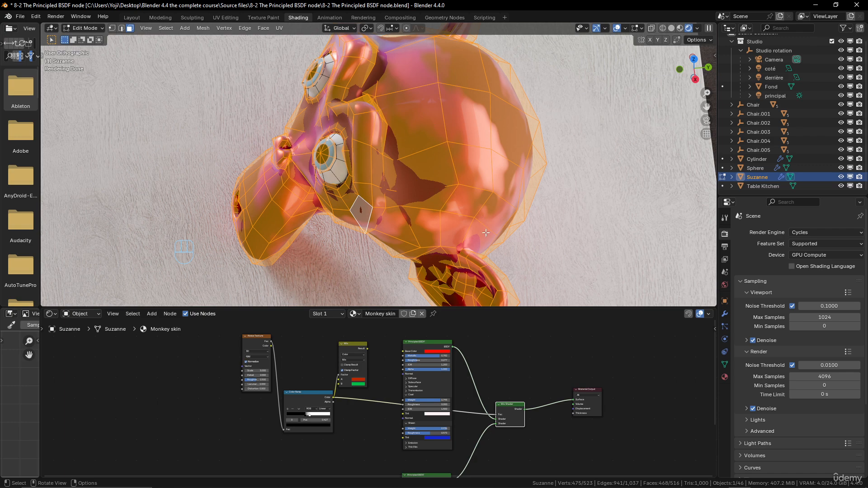
{"action": "key", "text": "Tab"}
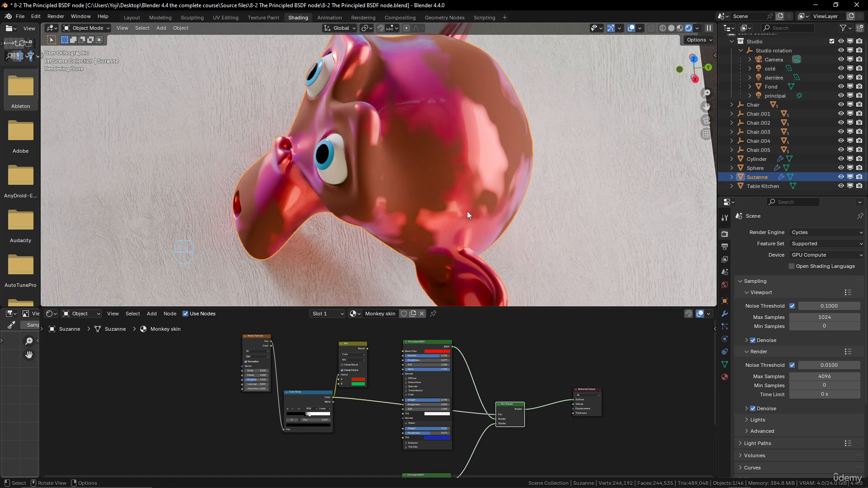
{"action": "middle_click_drag", "start_coordinate": [467, 211], "coordinate": [378, 137]}
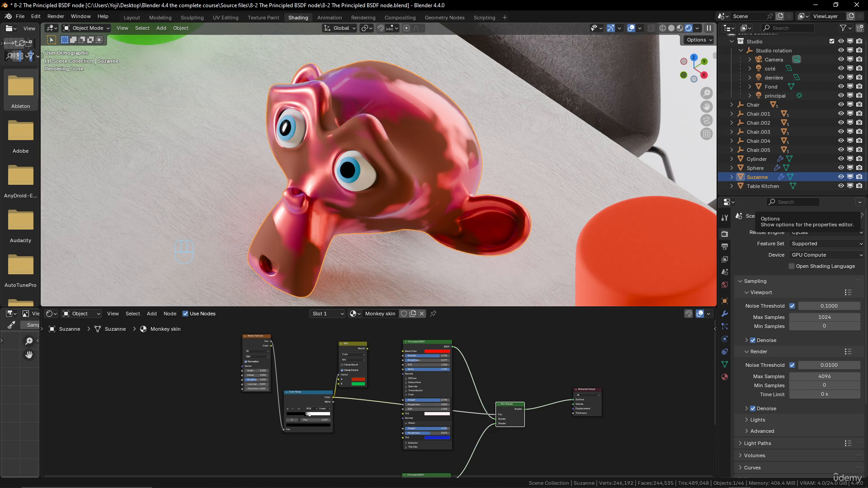
Select the chair behind Suzanne and examine the node tree of its Fabric material.
{"action": "scroll", "coordinate": [575, 167], "scroll_direction": "down", "scroll_amount": 4}
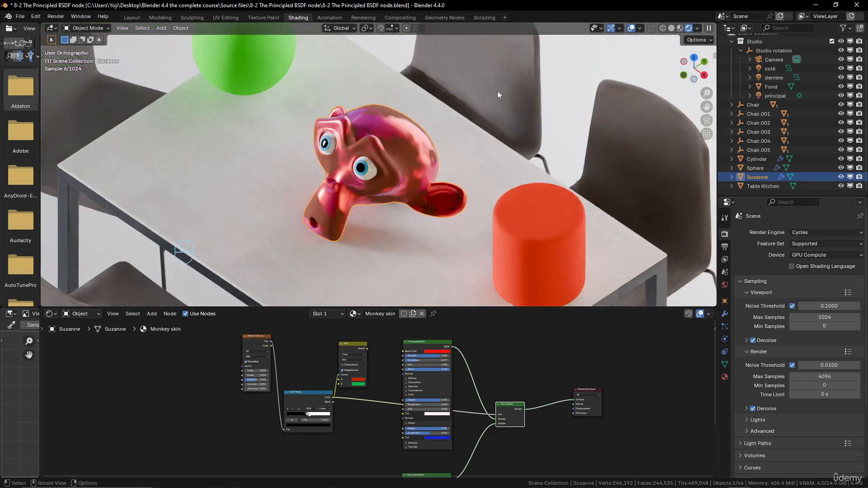
{"action": "left_click", "coordinate": [500, 82]}
{"action": "scroll", "coordinate": [420, 408], "scroll_direction": "down", "scroll_amount": 3}
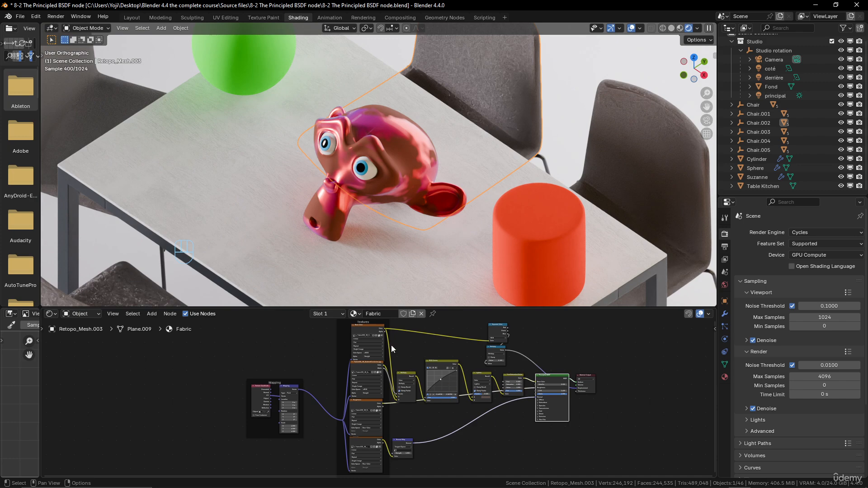
{"action": "middle_click_drag", "start_coordinate": [517, 133], "coordinate": [515, 104]}
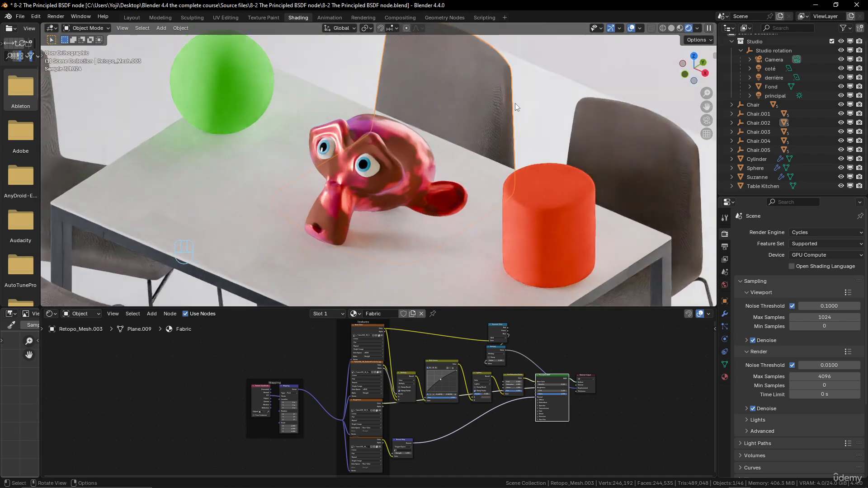